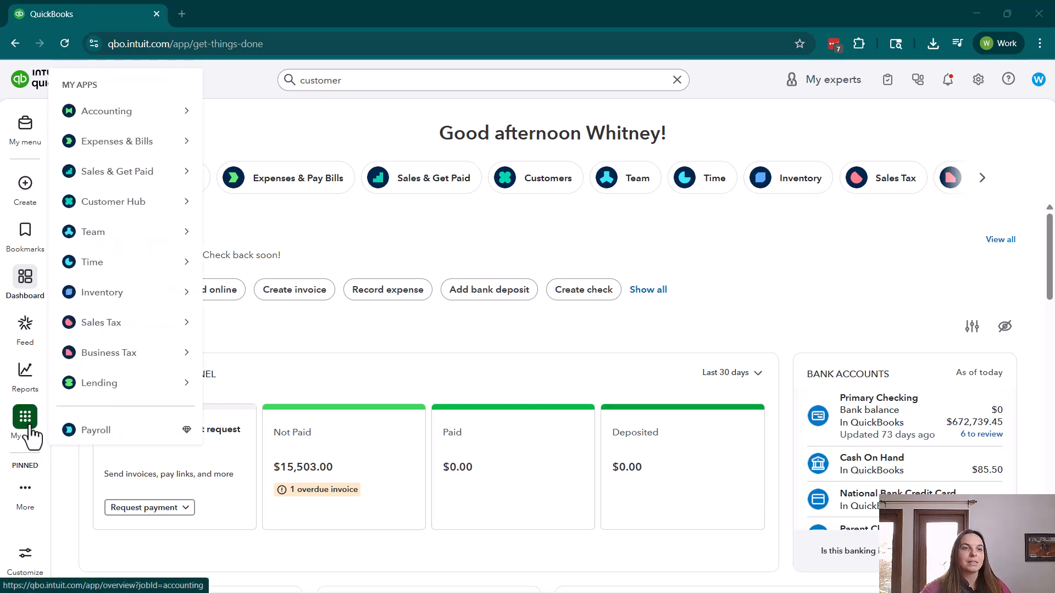
- Open the customer list in Customer Hub and include inactive customers in it
mouse_move(137, 212)
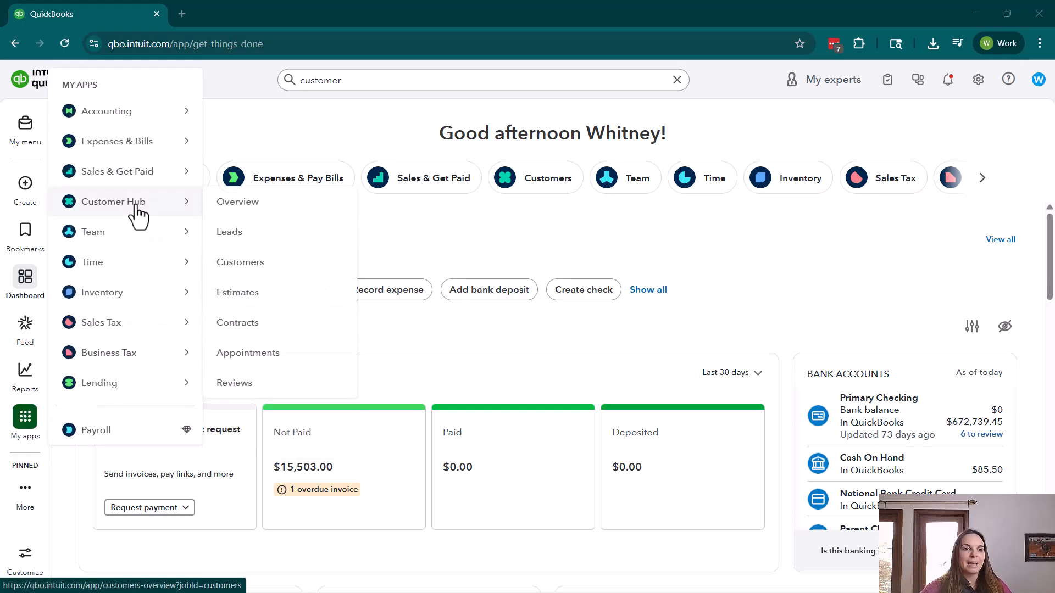
left_click(240, 263)
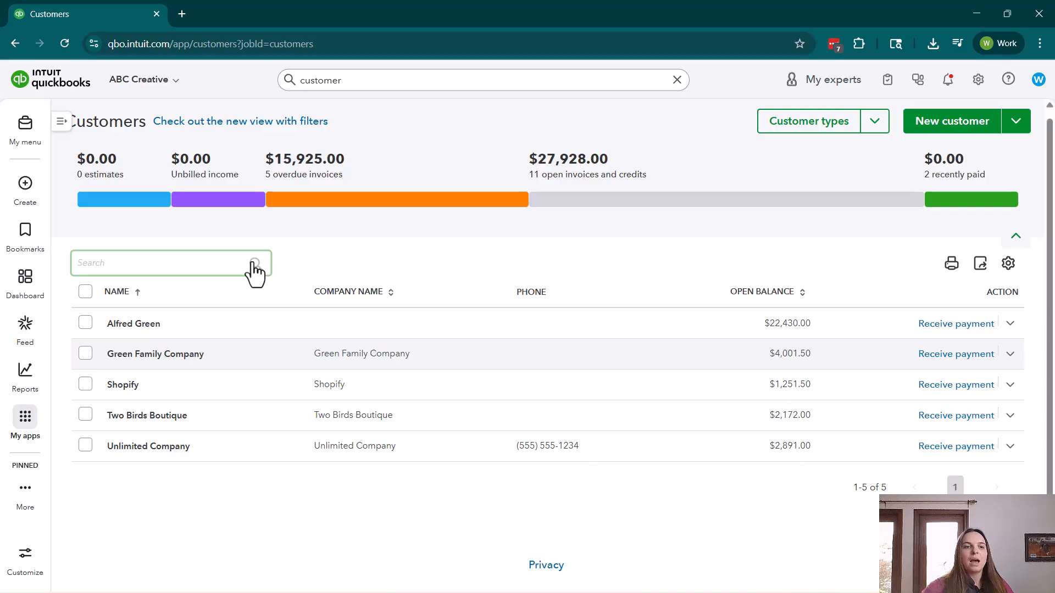
left_click(208, 267)
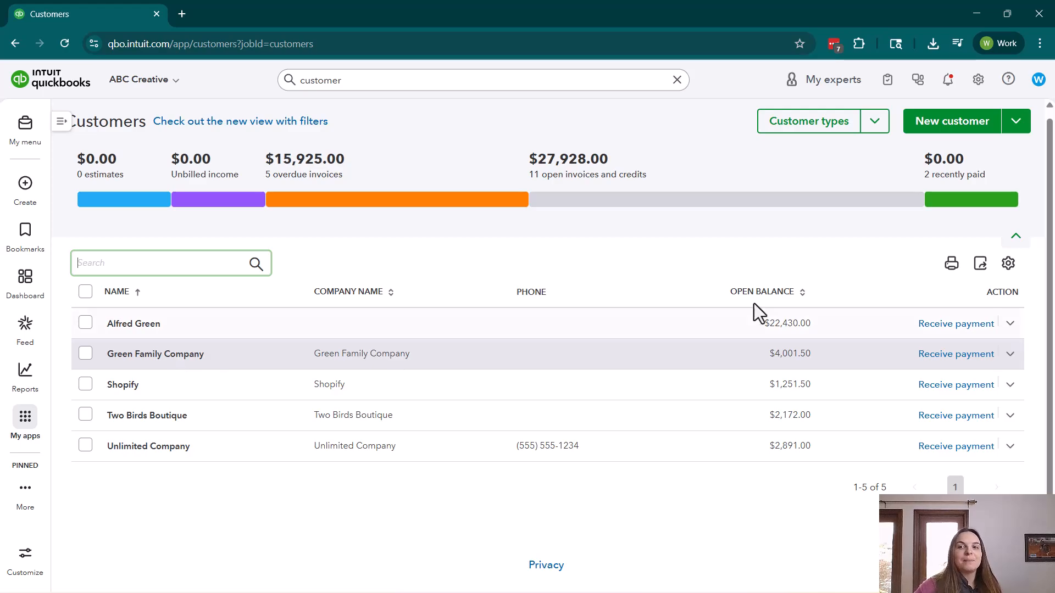
left_click(1008, 263)
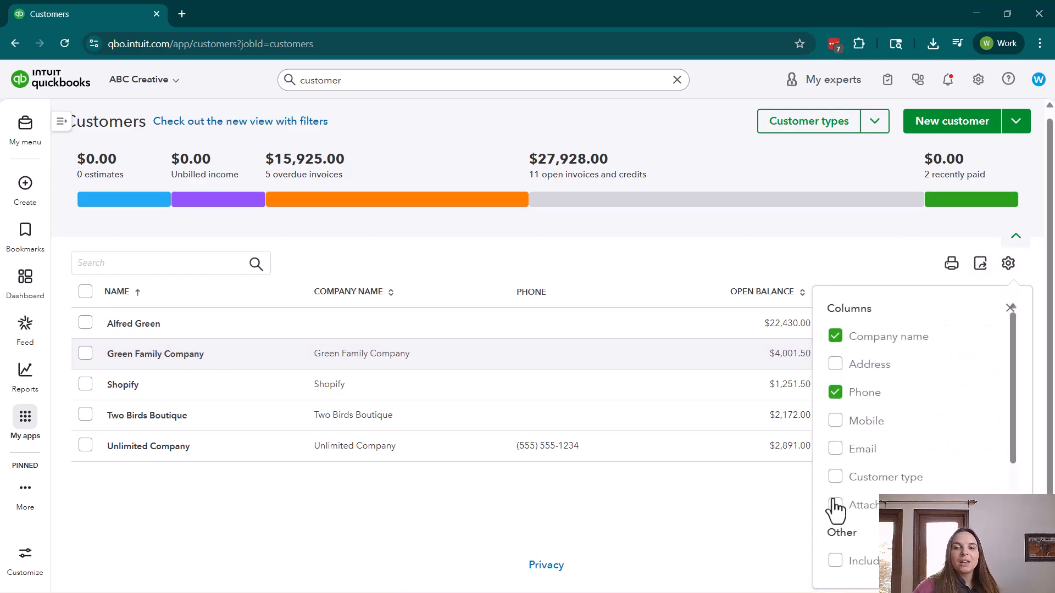
left_click(835, 561)
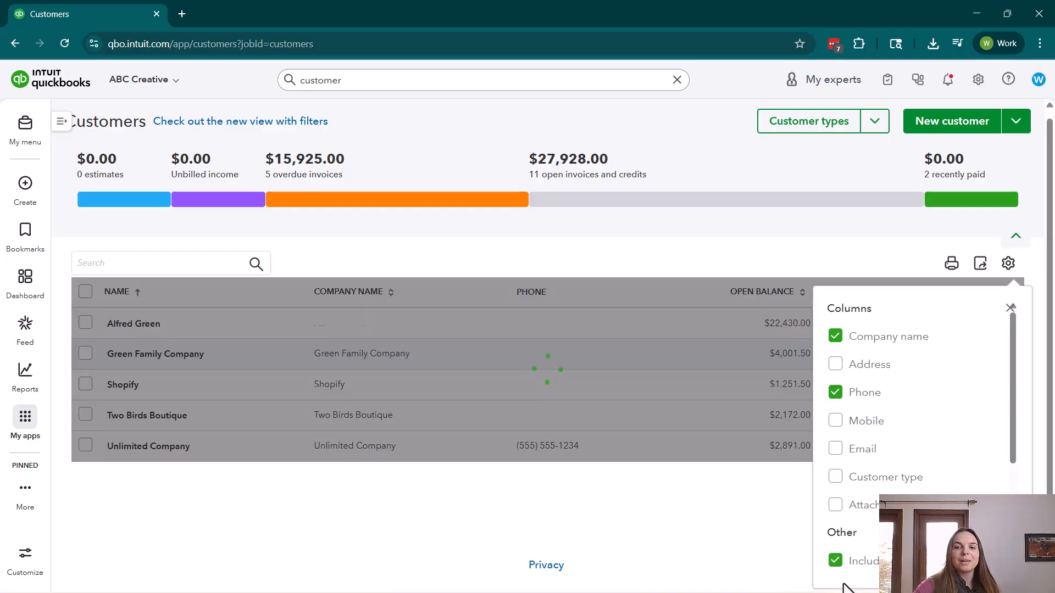
left_click(803, 251)
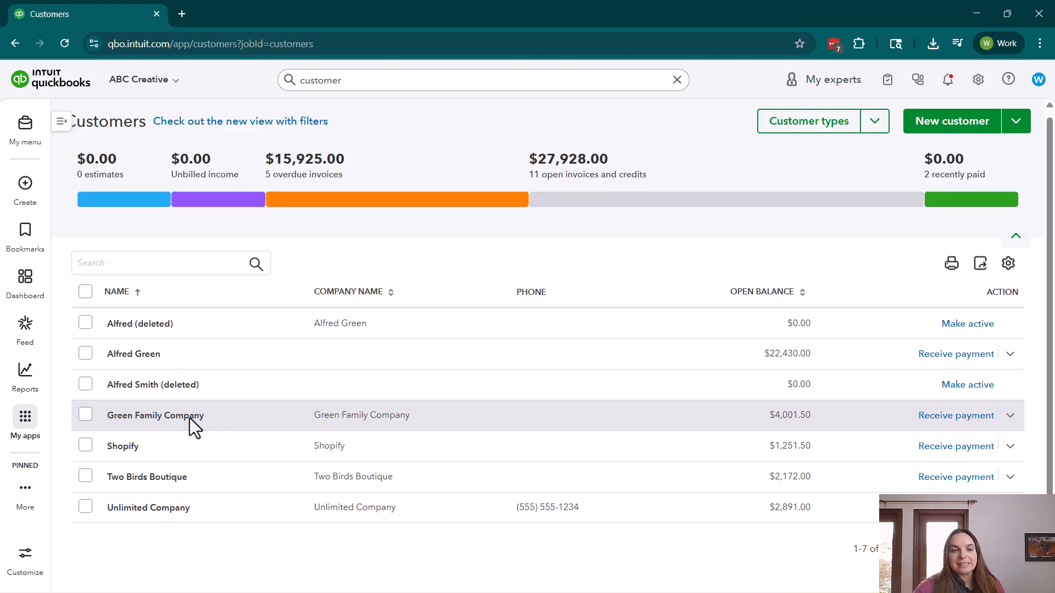
- Try to make the customer Green Family Company inactive
left_click(1010, 416)
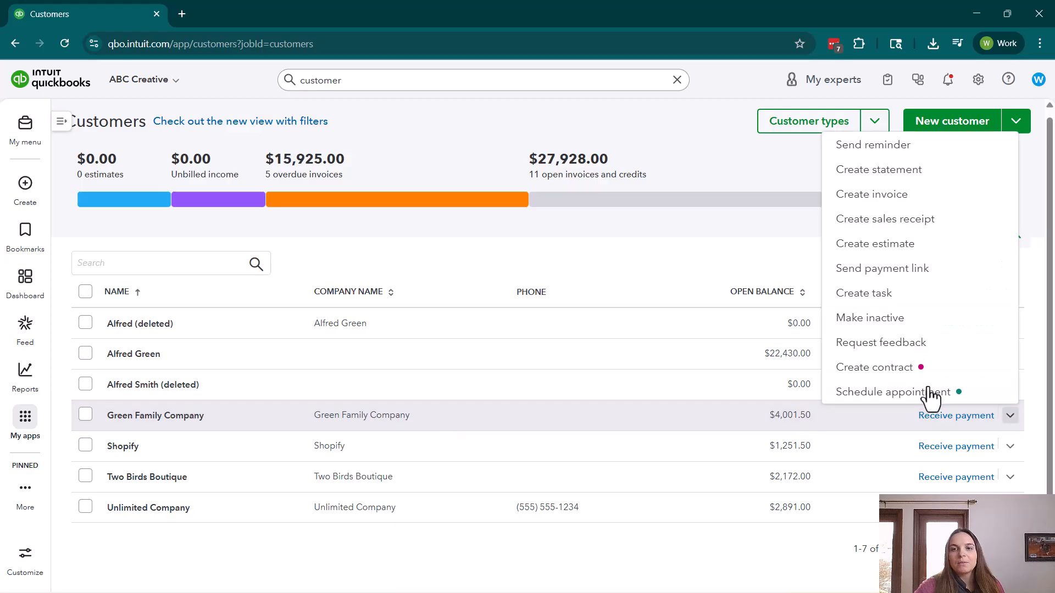
left_click(895, 320)
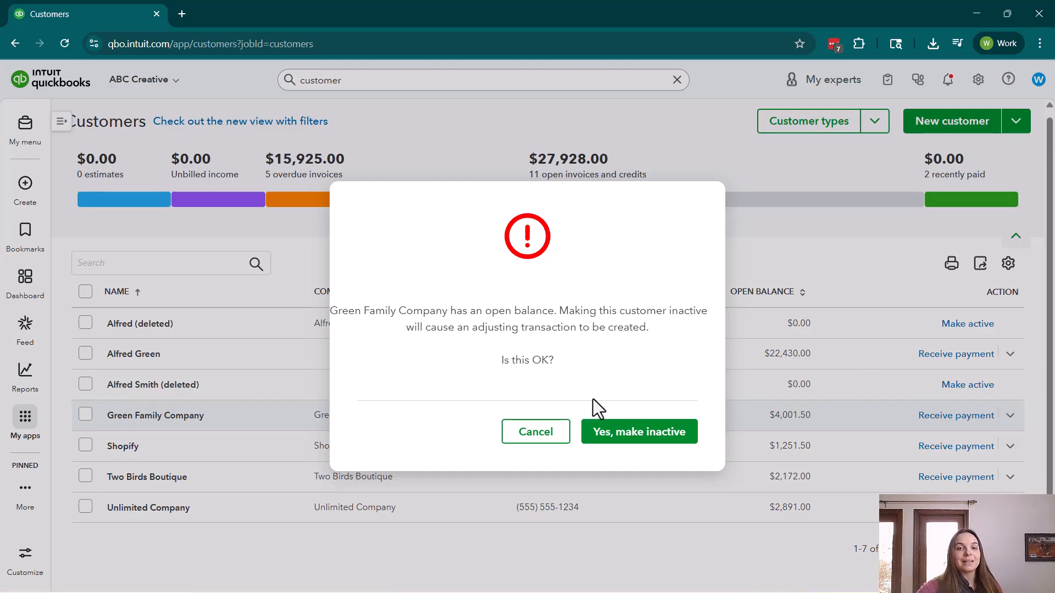
left_click(528, 433)
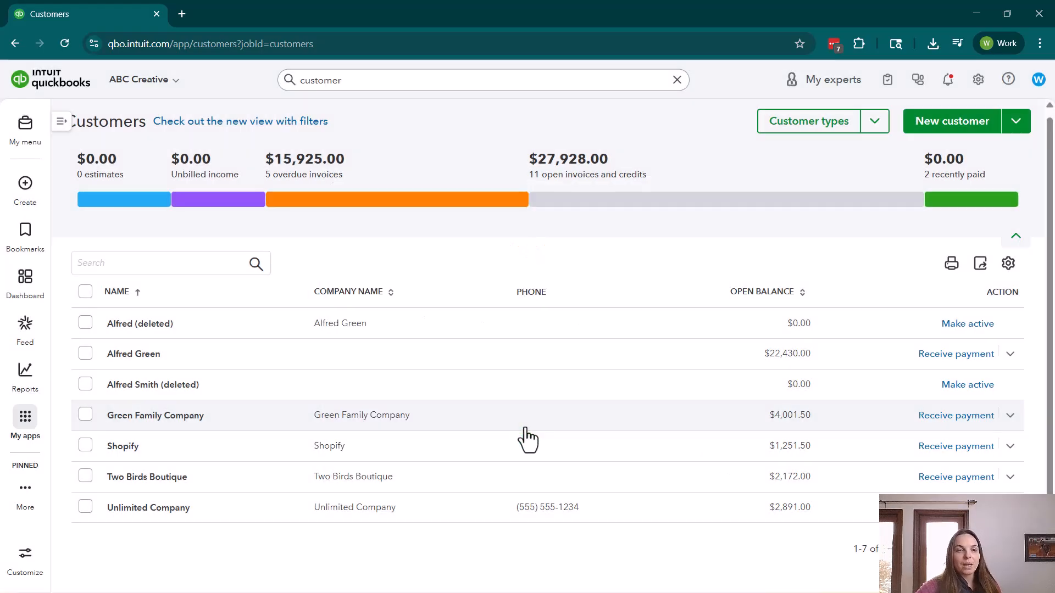
- Open Green Family Company's record and examine the product/service line of its automatically created credit memo
left_click(450, 420)
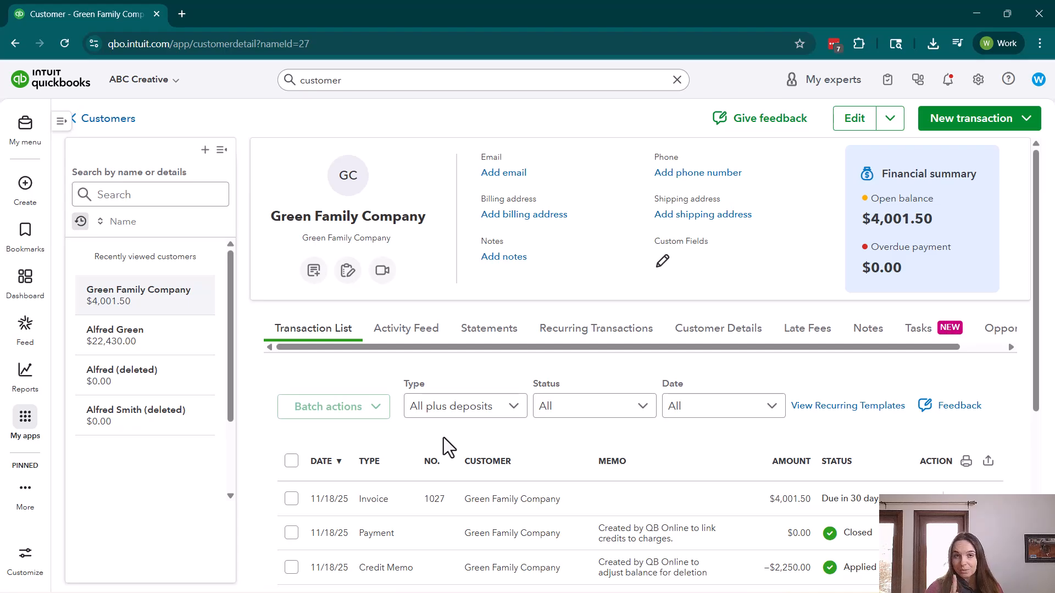
scroll(443, 438, "down", 3)
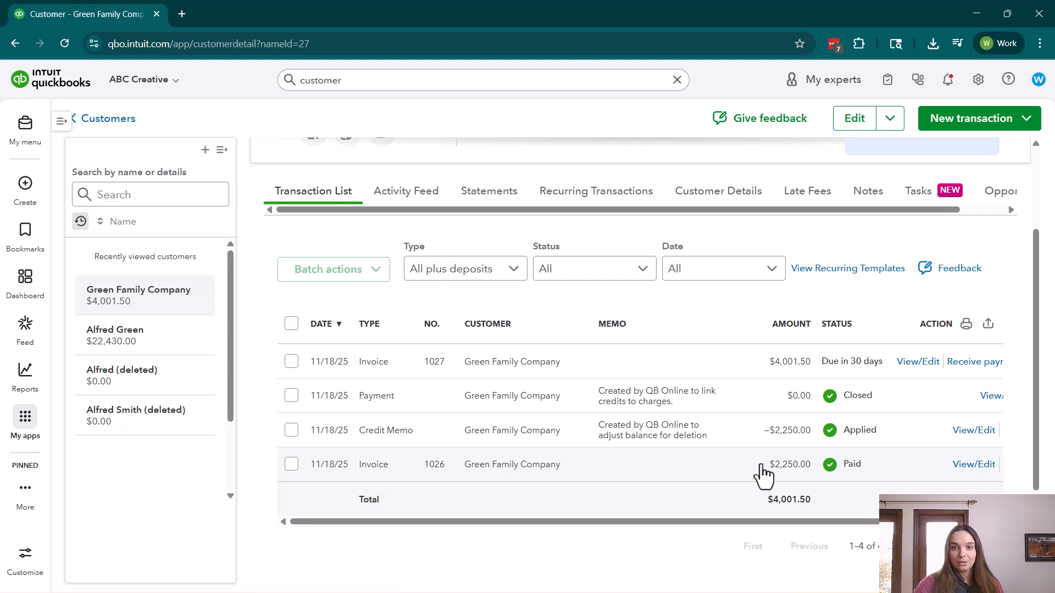
left_click(732, 437)
left_click(871, 570)
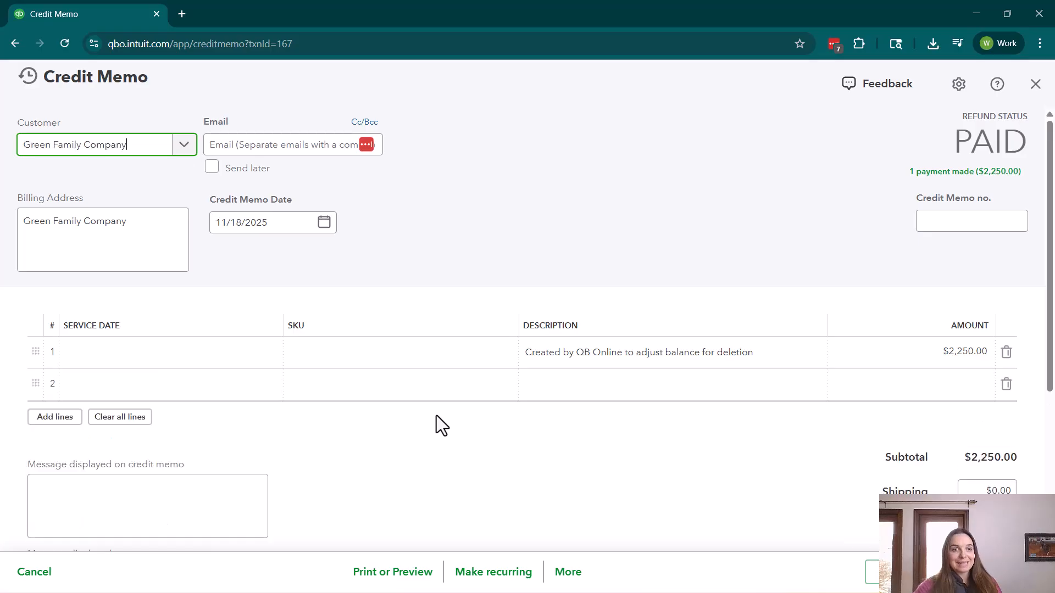
left_click(254, 363)
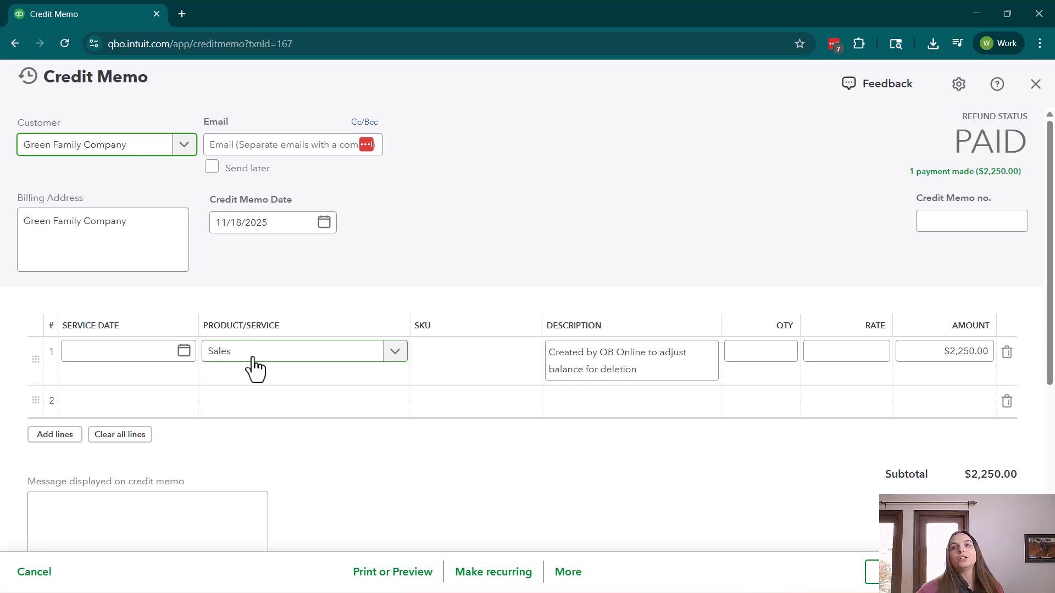
left_click(1036, 86)
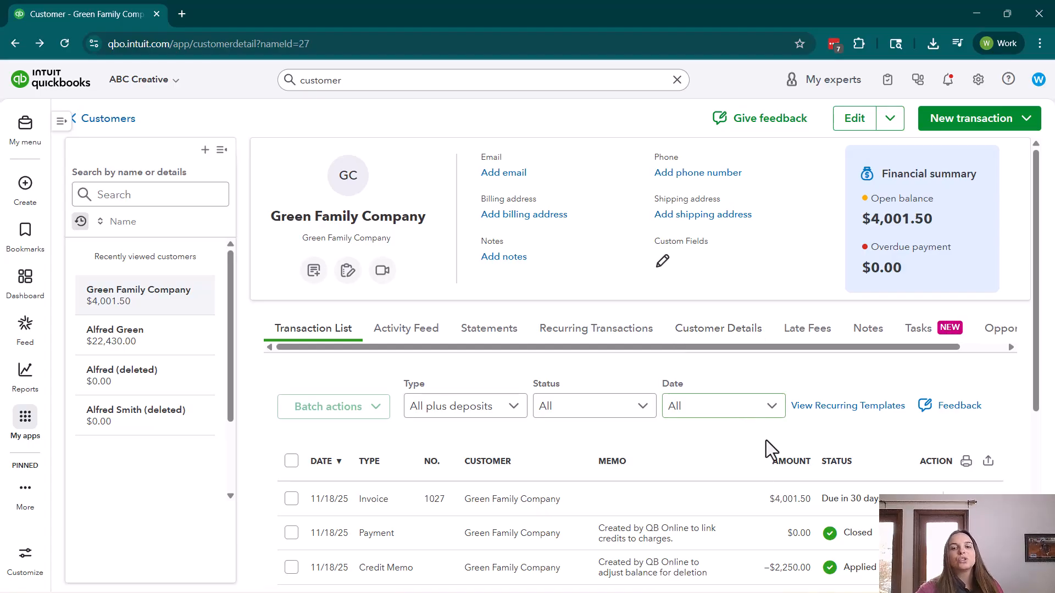
- Start a new credit memo for Green Family Company and add a new product/service named Bad Debt Expense on its first line
scroll(709, 500, "down", 2)
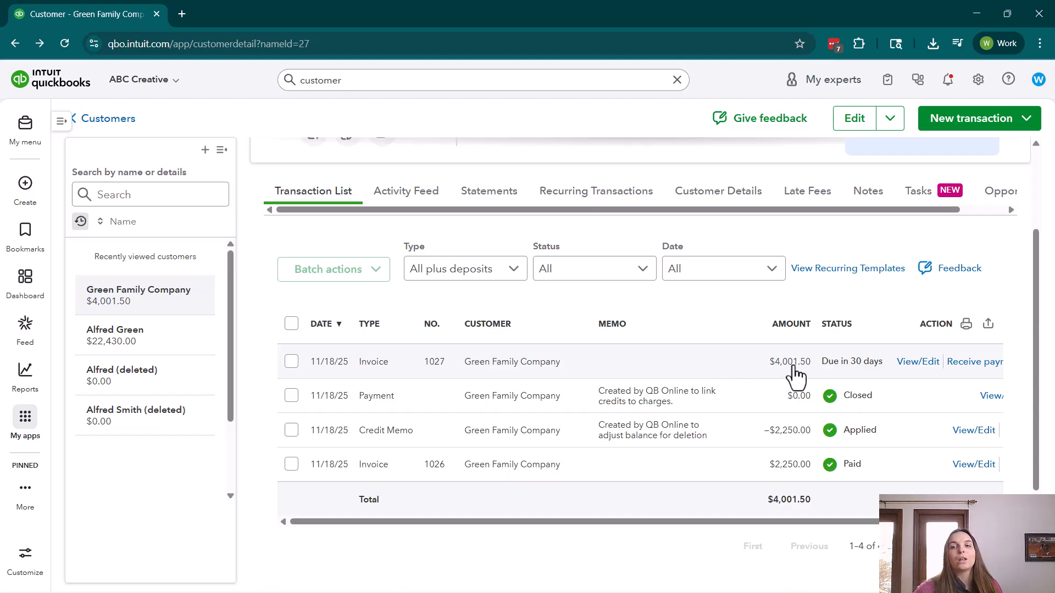
left_click(947, 128)
left_click(979, 316)
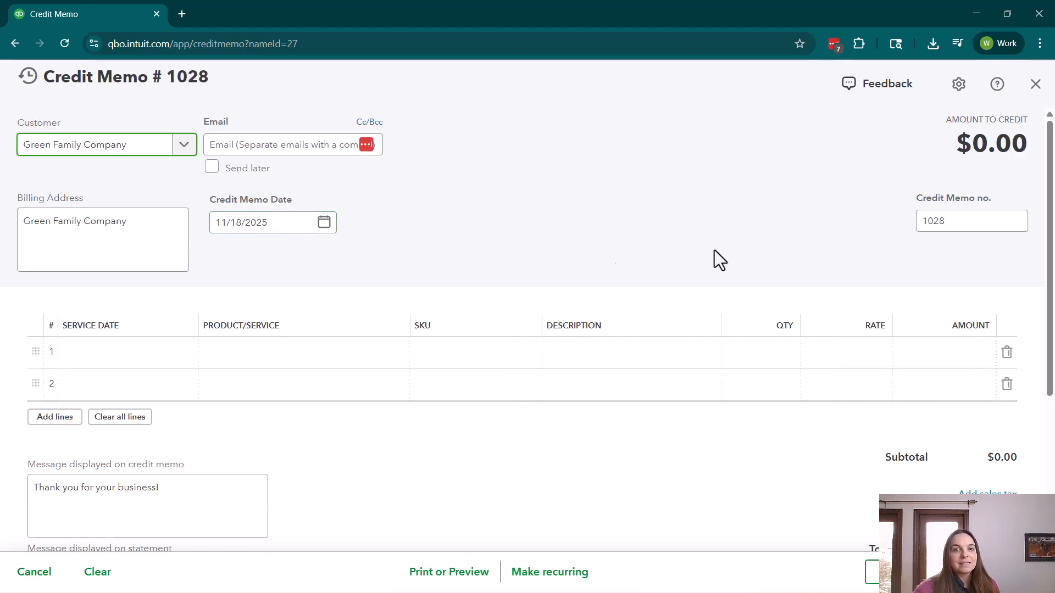
left_click(296, 352)
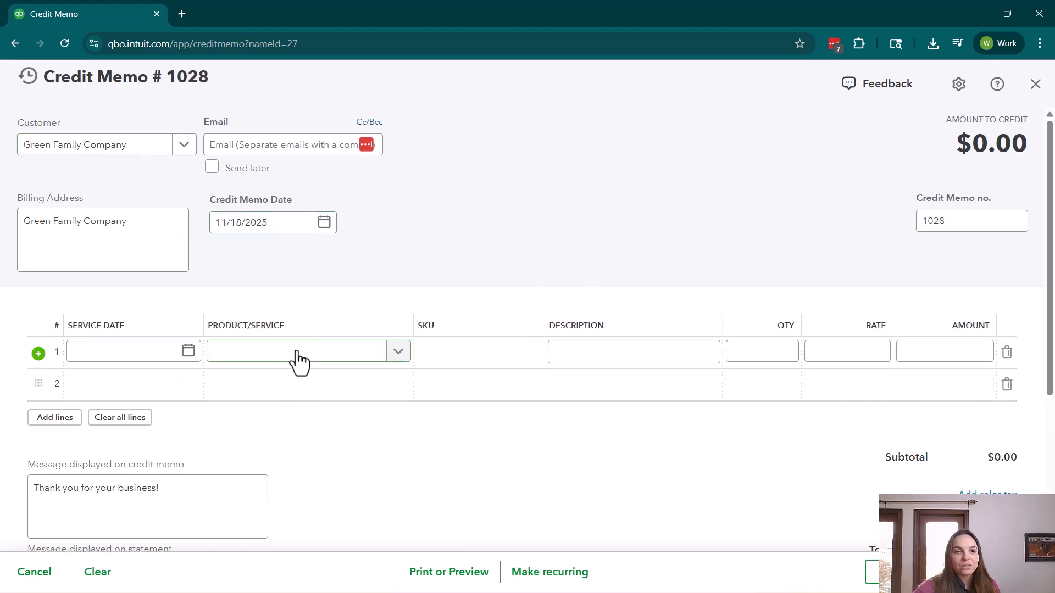
left_click(297, 353)
type("Bad Deb")
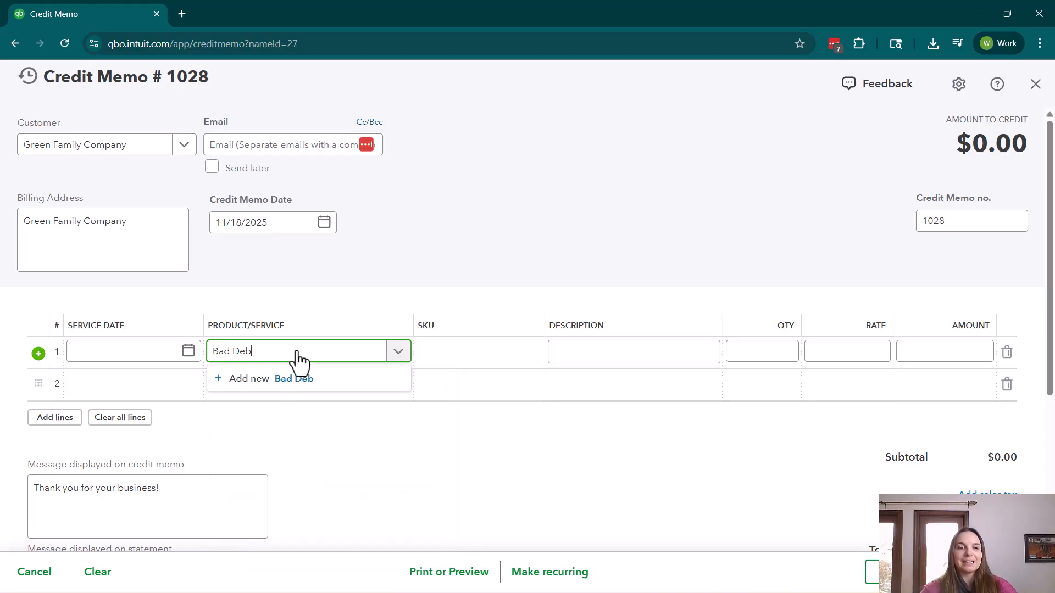
type("t Expense")
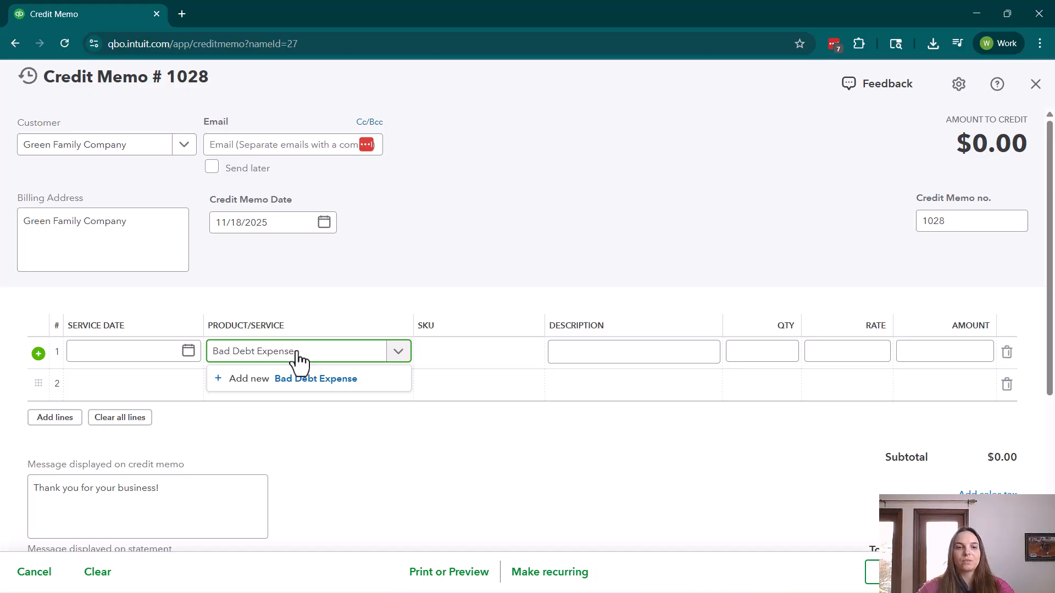
left_click(305, 385)
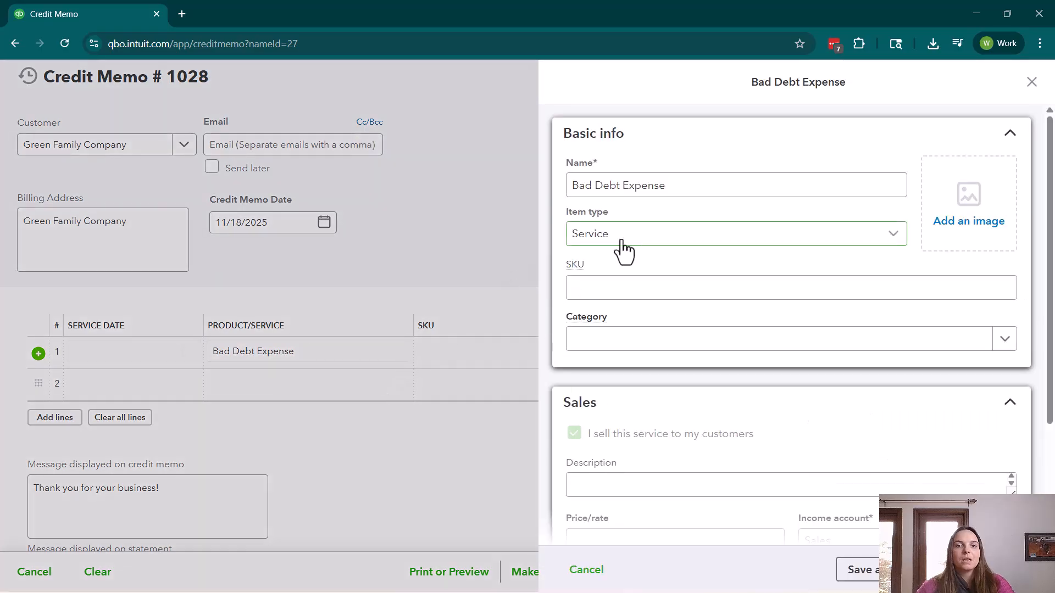
- Set the item type to Service and create a category named Bad Debt for the new item
left_click(643, 237)
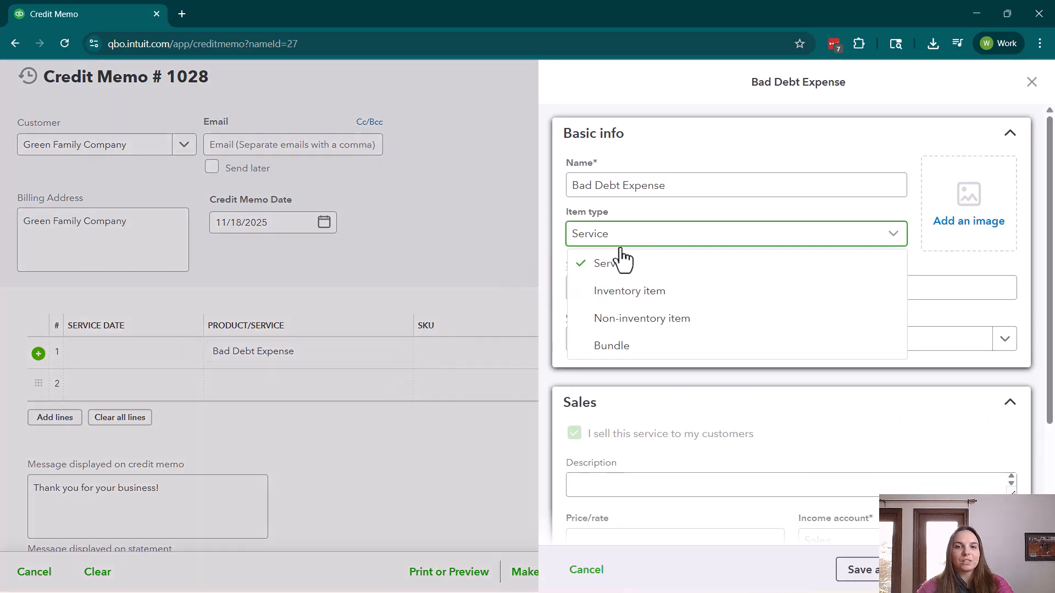
left_click(626, 265)
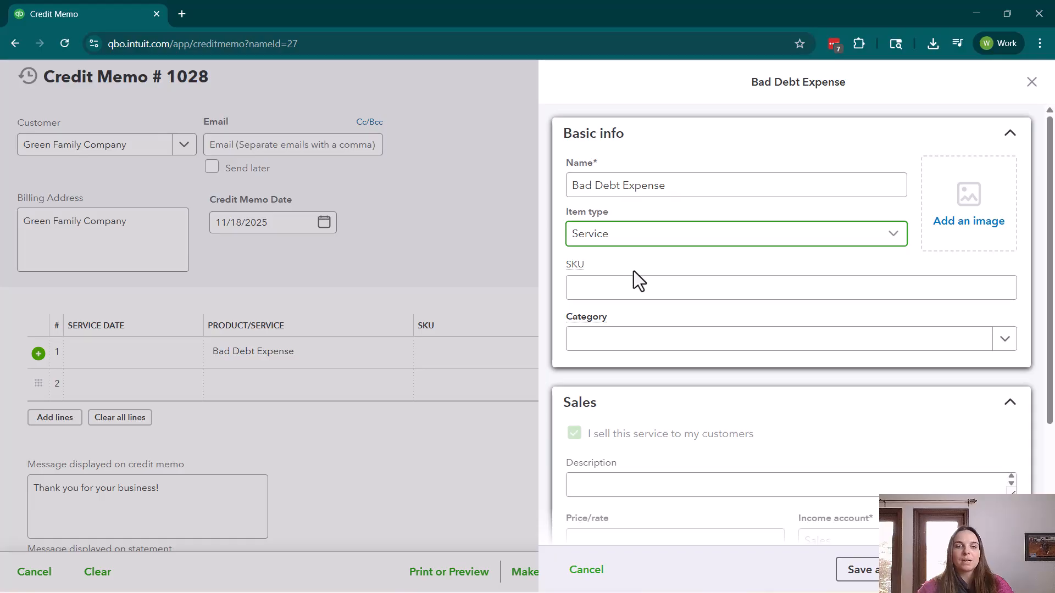
left_click(654, 346)
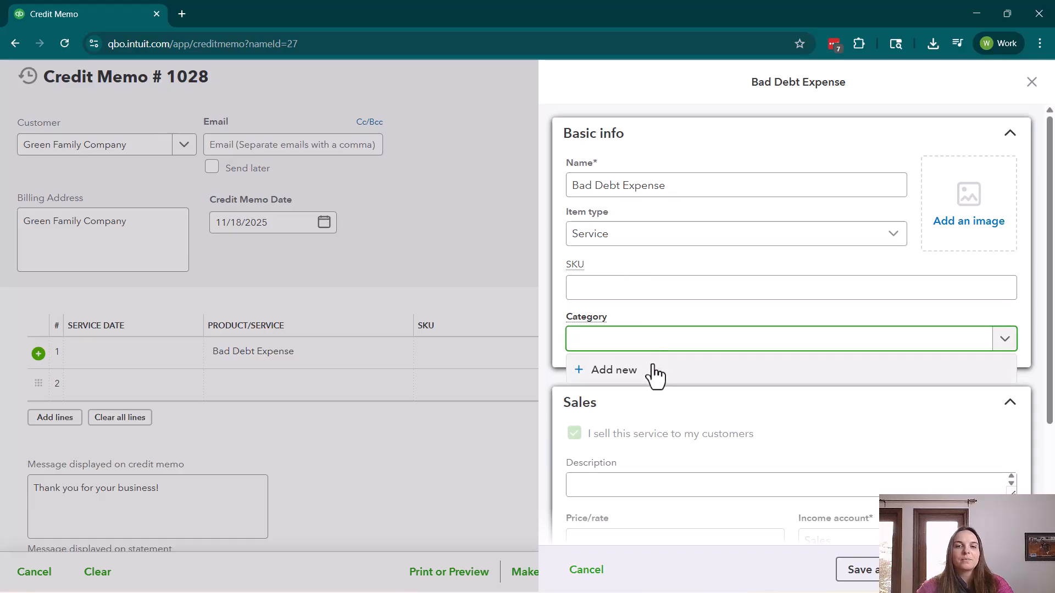
left_click(662, 371)
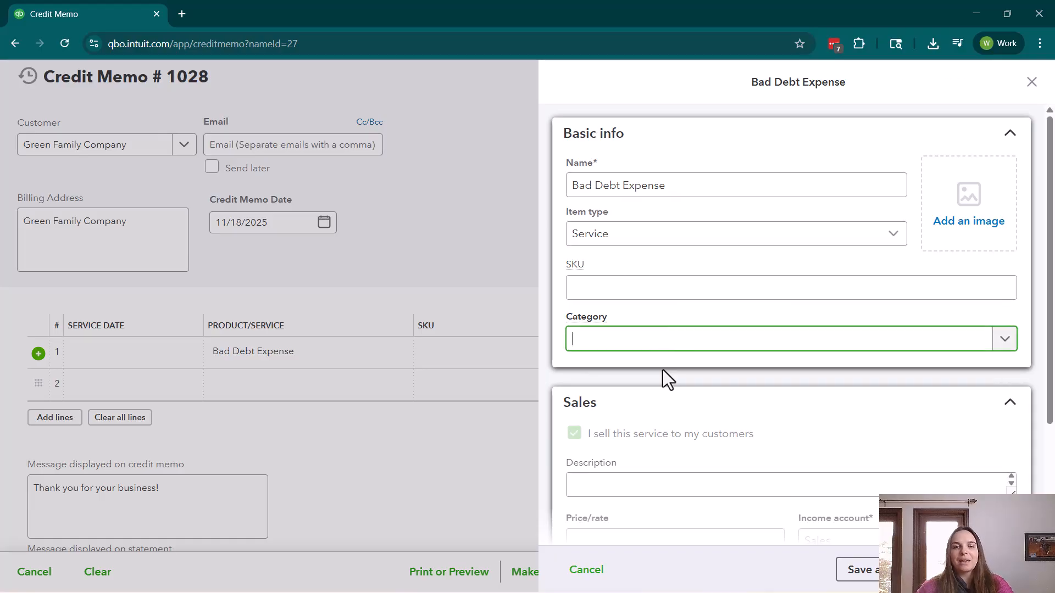
left_click(911, 157)
type("Bad Debt")
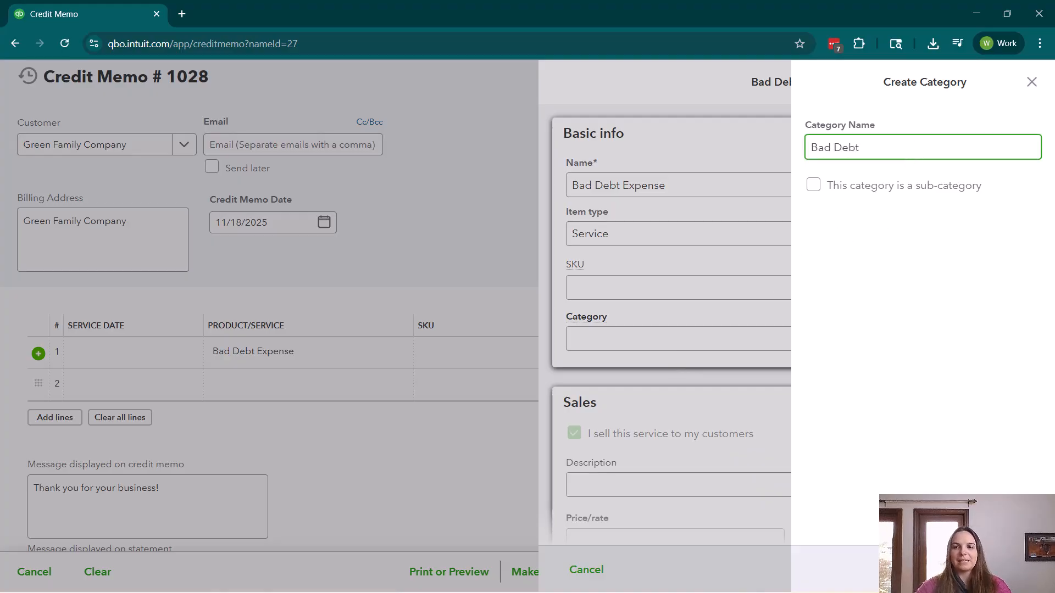
key("Return")
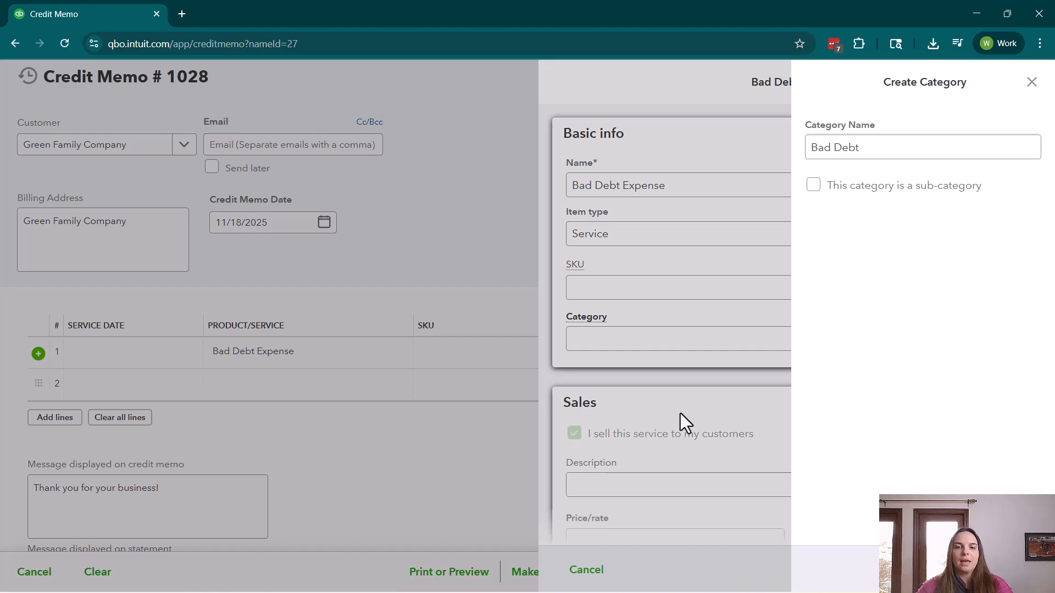
- Start adding a new account named Bad Debt Expense as the item's income account
scroll(681, 425, "down", 3)
scroll(681, 421, "down", 1)
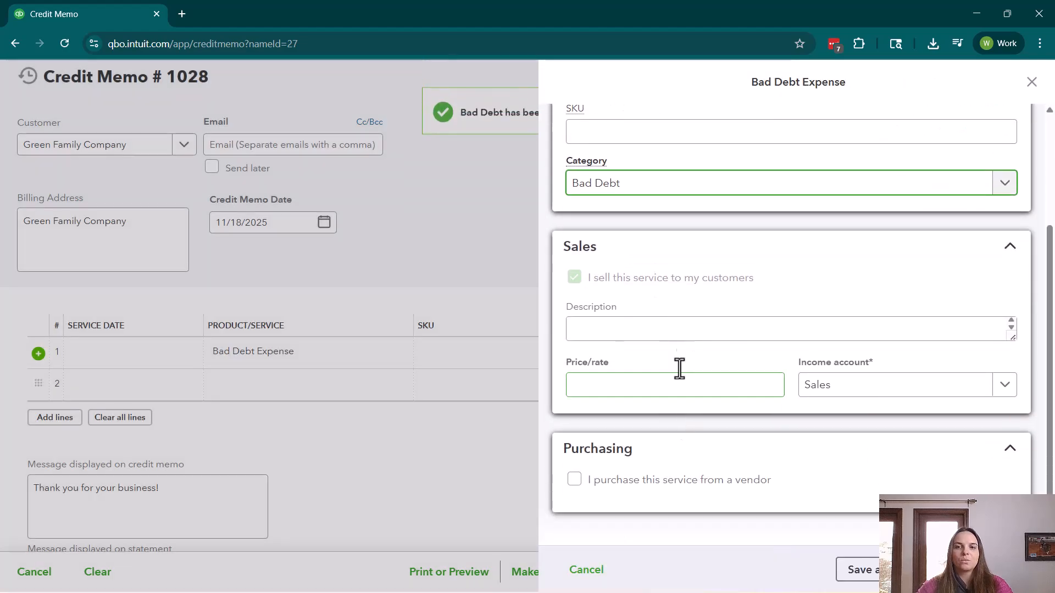
left_click(880, 391)
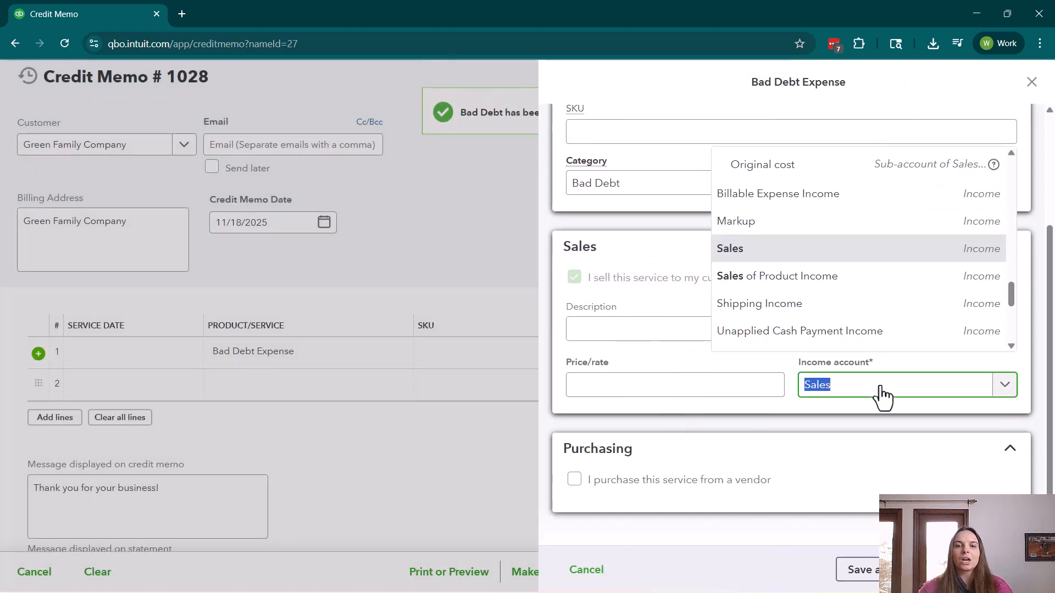
type("Bad Debt Ex")
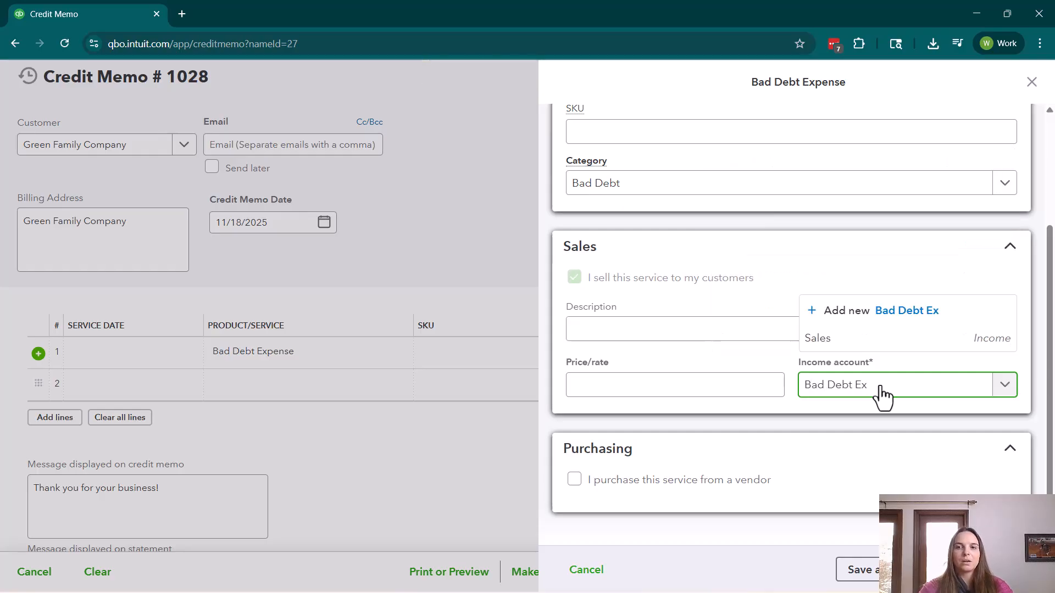
type("pense")
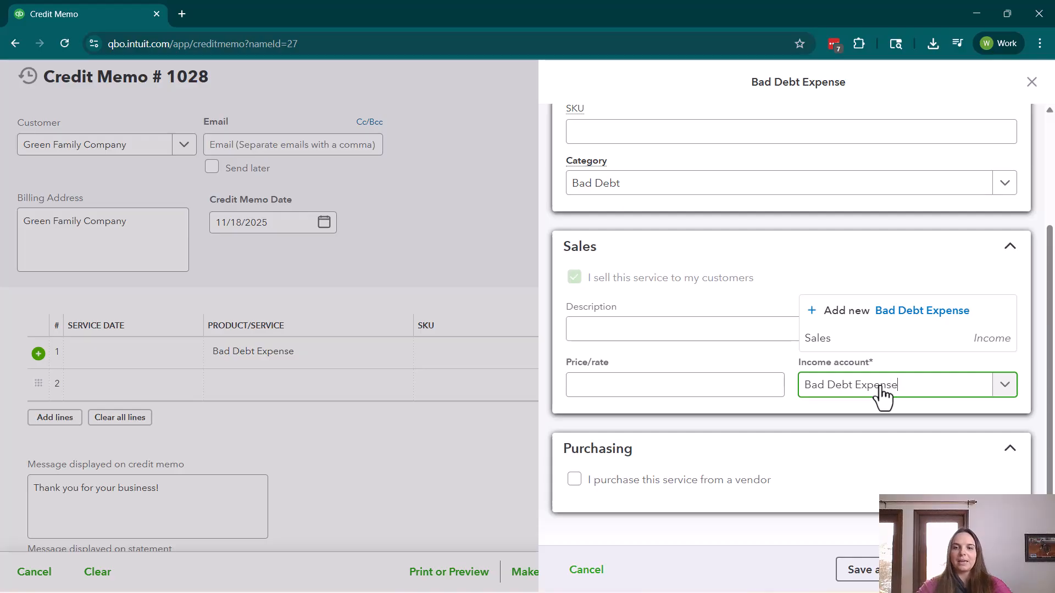
left_click(908, 328)
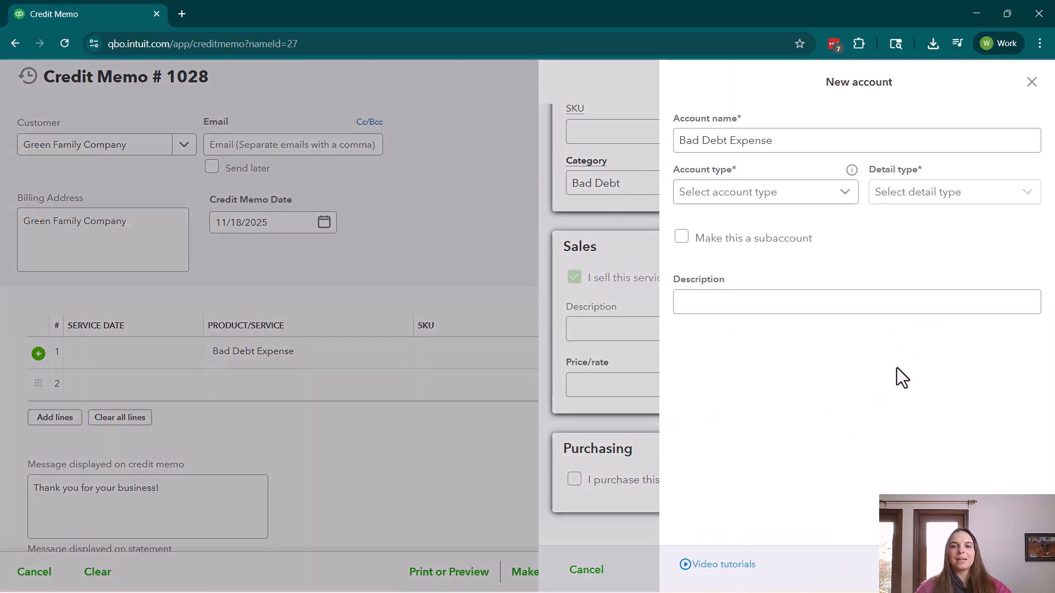
- Set the account type of the new Bad Debt Expense account to Other Expense
left_click(838, 201)
scroll(791, 308, "down", 5)
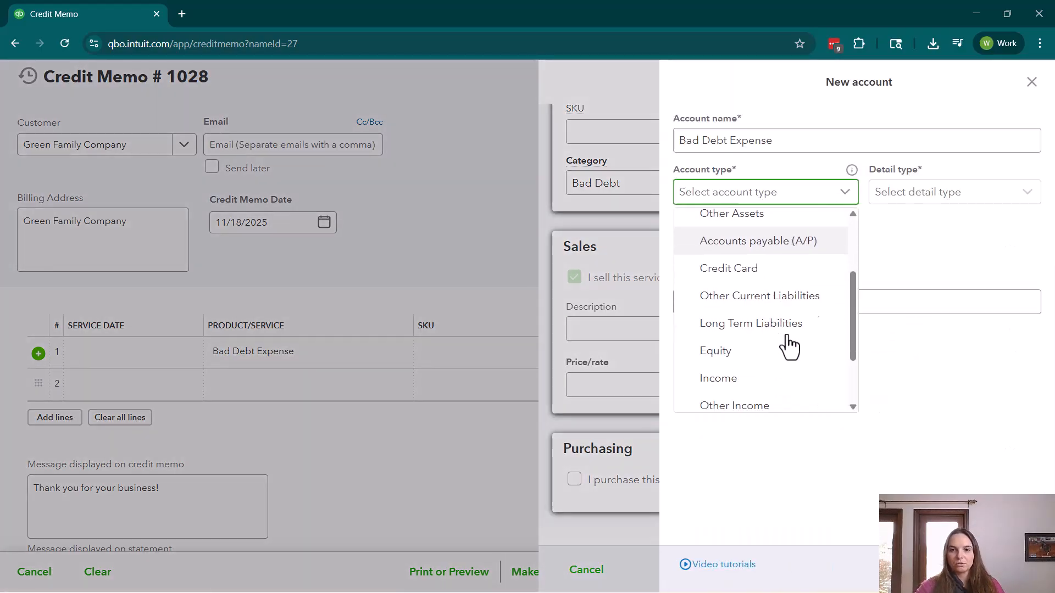
scroll(789, 346, "down", 2)
left_click(744, 371)
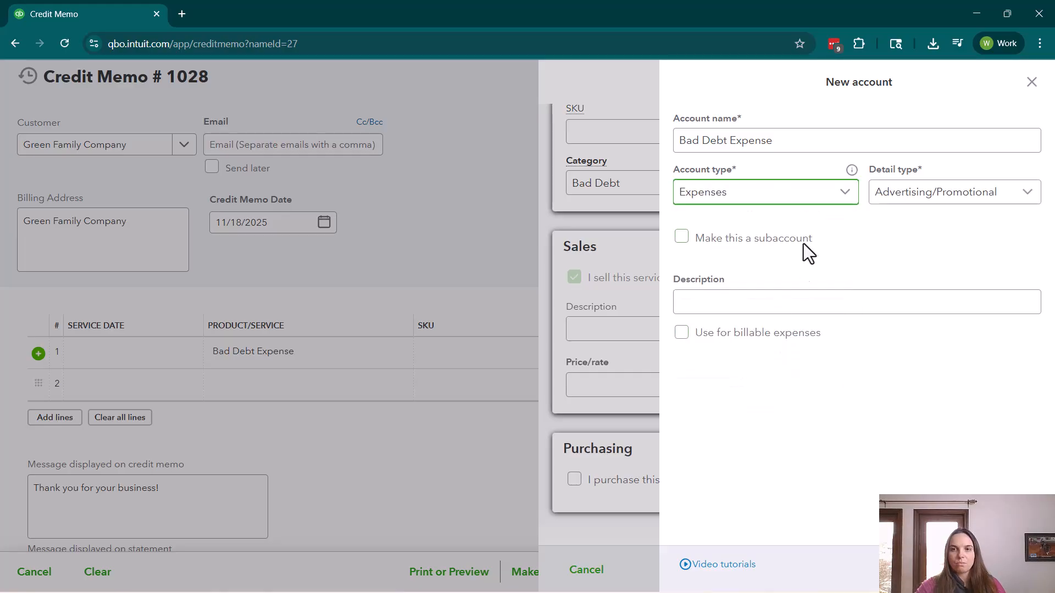
left_click(808, 213)
left_click(737, 397)
- Set the account's detail type to Other Miscellaneous Expense and save both the account and the Bad Debt Expense item
left_click(975, 193)
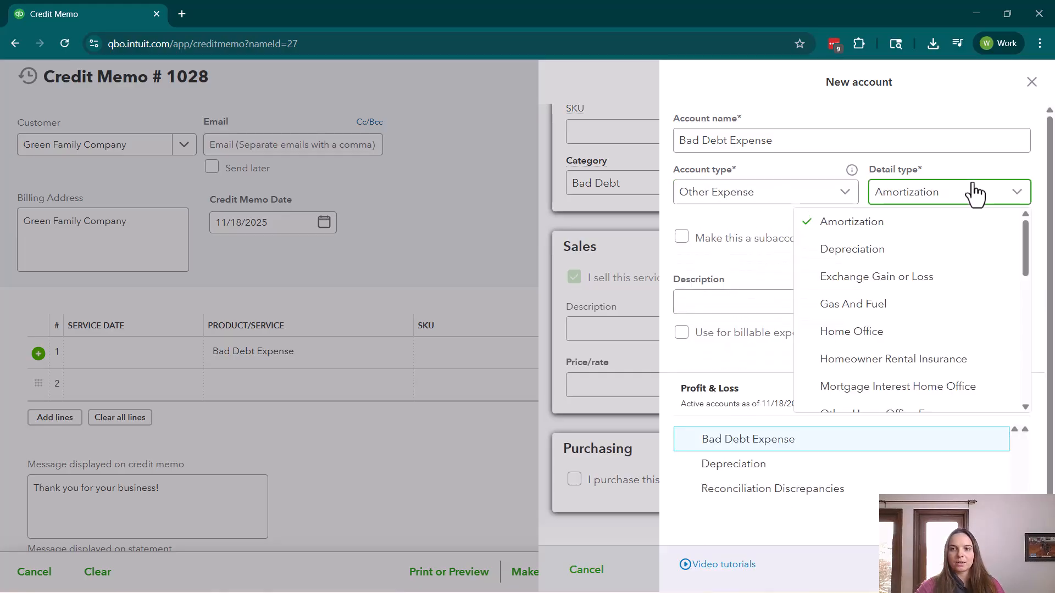
scroll(923, 319, "down", 5)
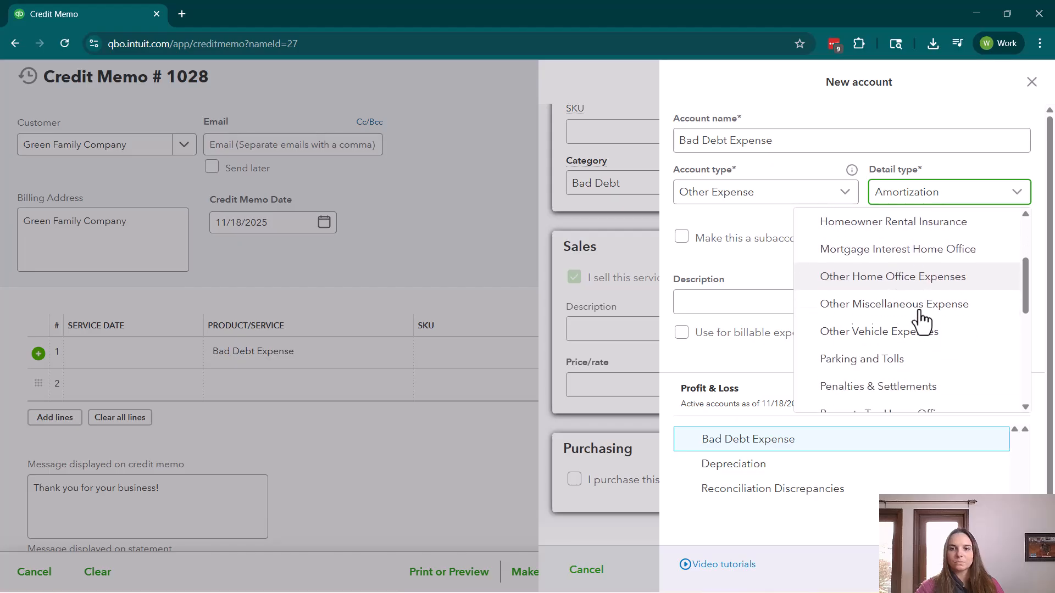
scroll(920, 321, "down", 3)
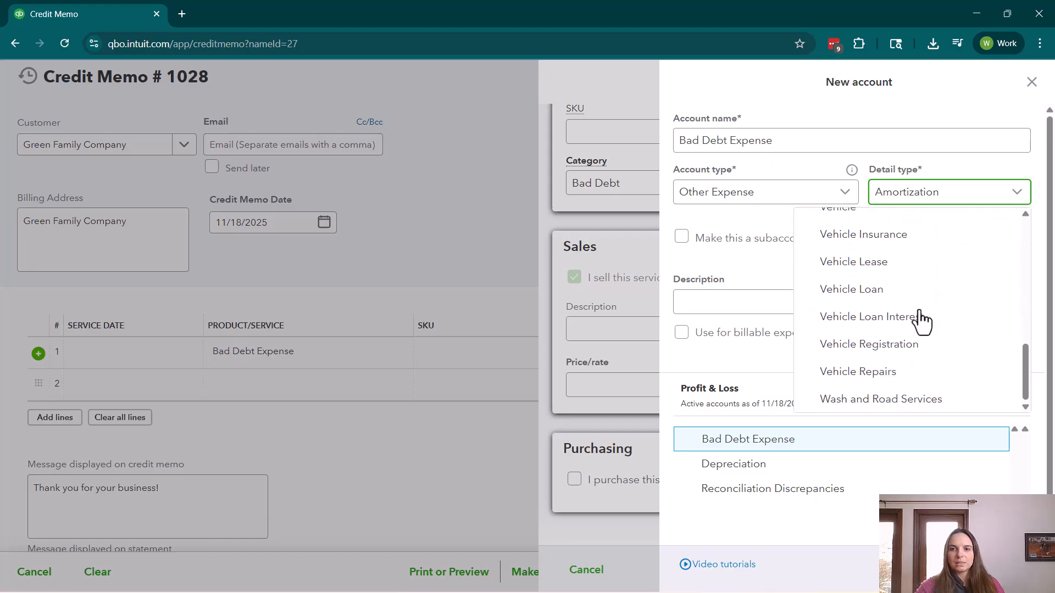
scroll(921, 321, "up", 8)
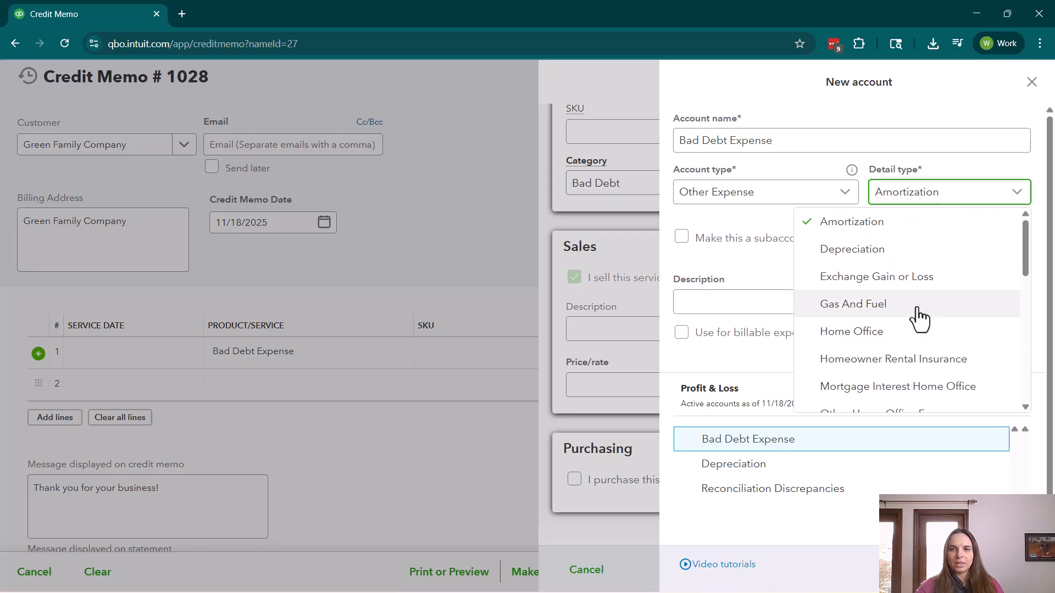
scroll(900, 357, "down", 1)
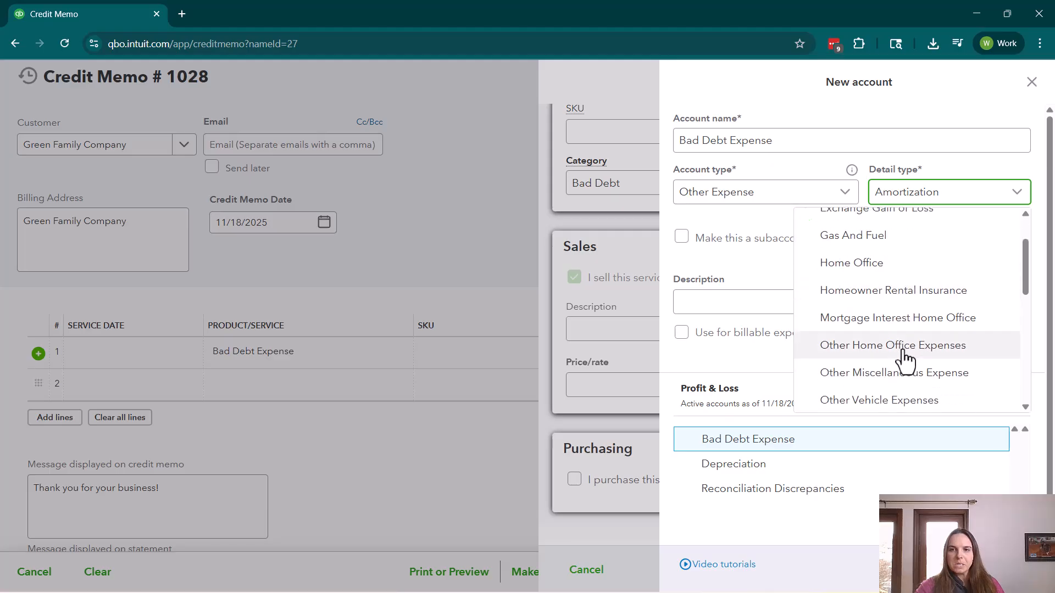
scroll(912, 360, "down", 2)
scroll(912, 358, "down", 2)
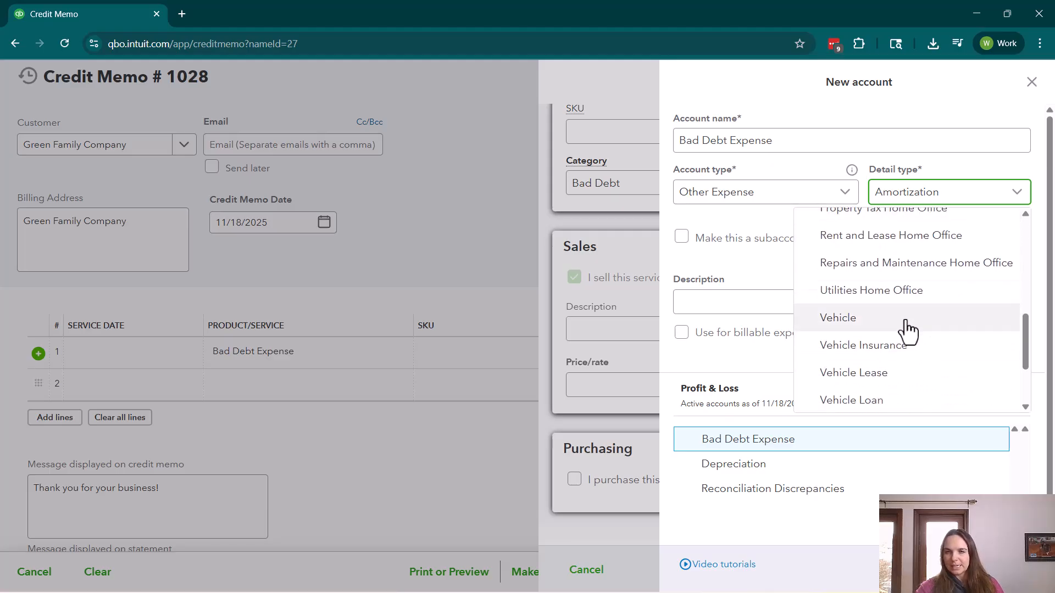
scroll(909, 315, "down", 2)
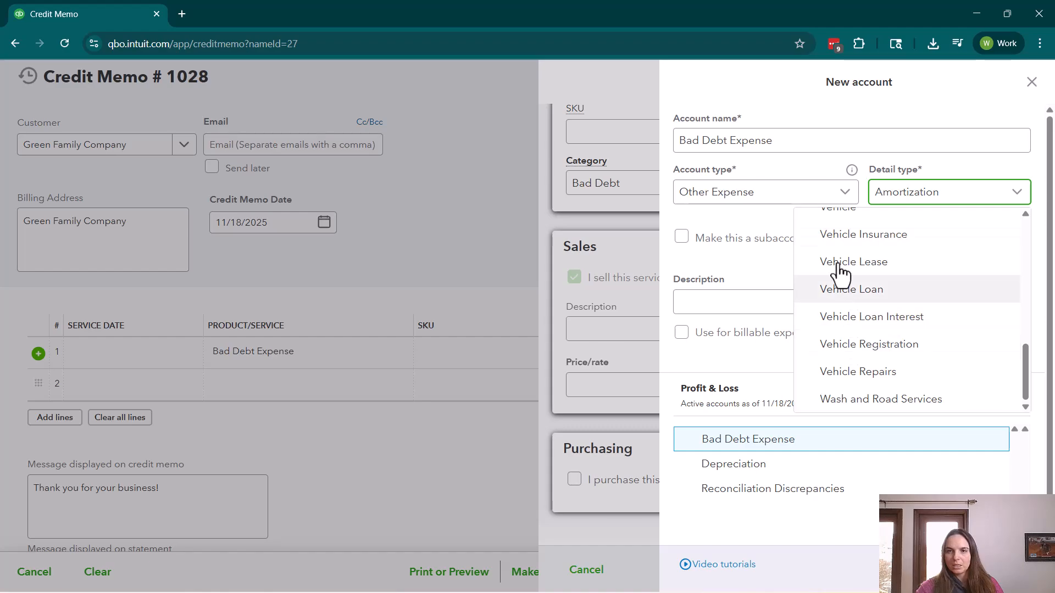
scroll(841, 282, "up", 5)
scroll(926, 299, "up", 3)
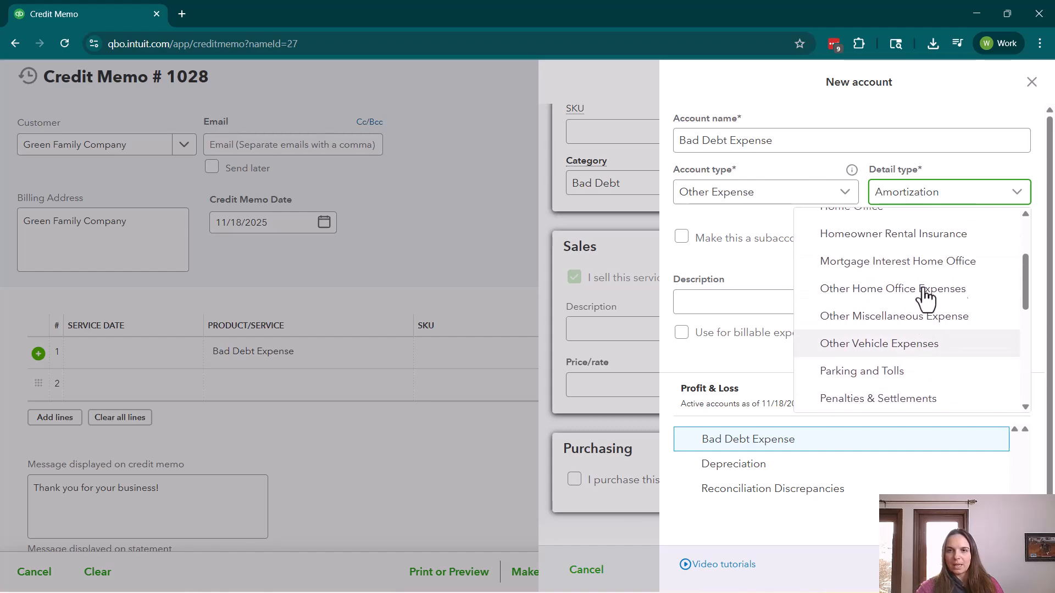
left_click(950, 331)
left_click(1010, 569)
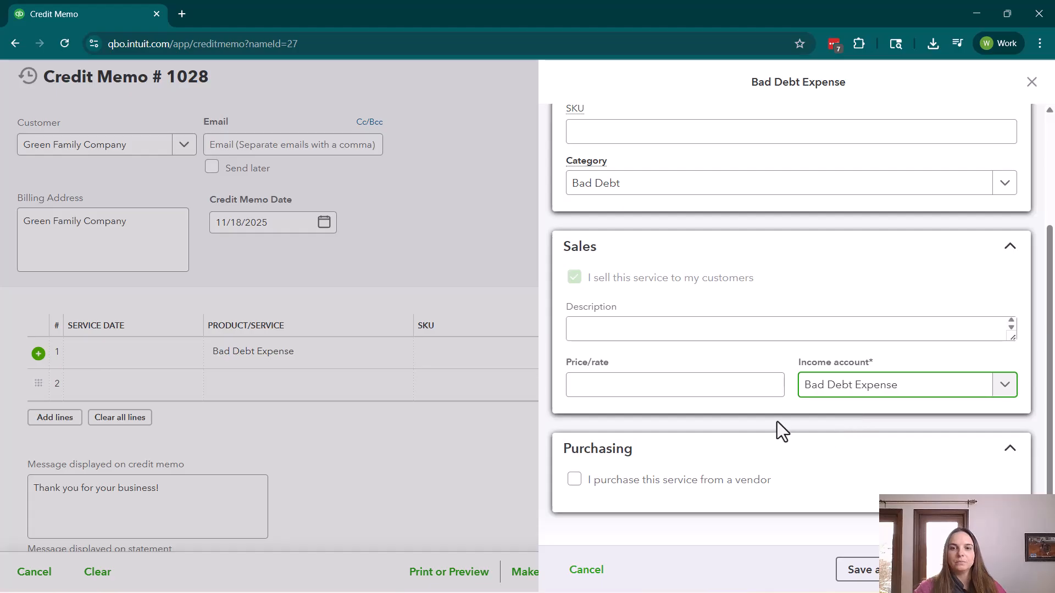
left_click(983, 570)
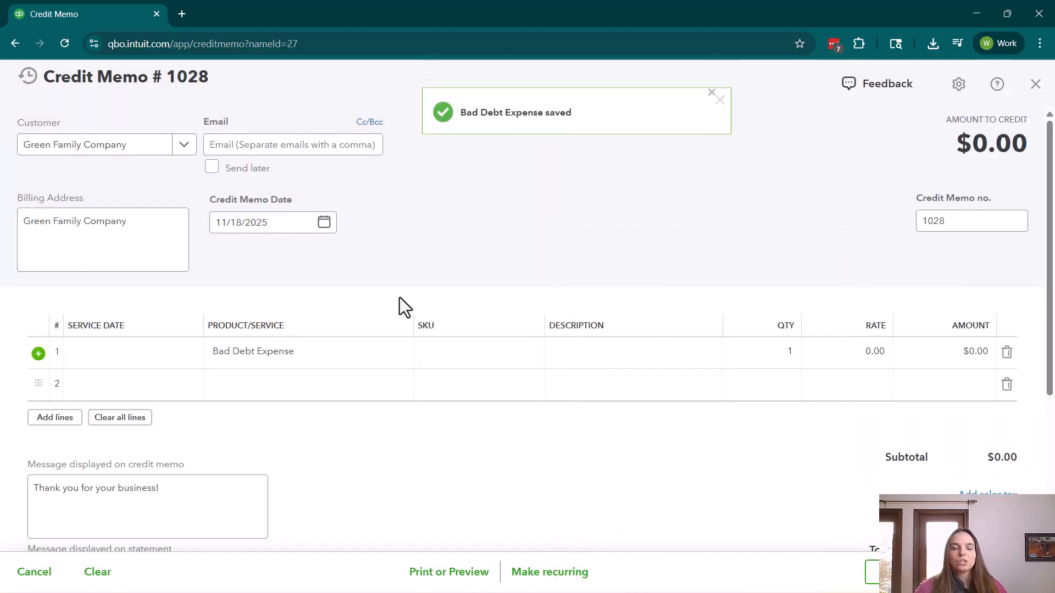
- Enter a rate of 4001.50 on the credit memo's Bad Debt Expense line and save the credit memo
left_click(323, 360)
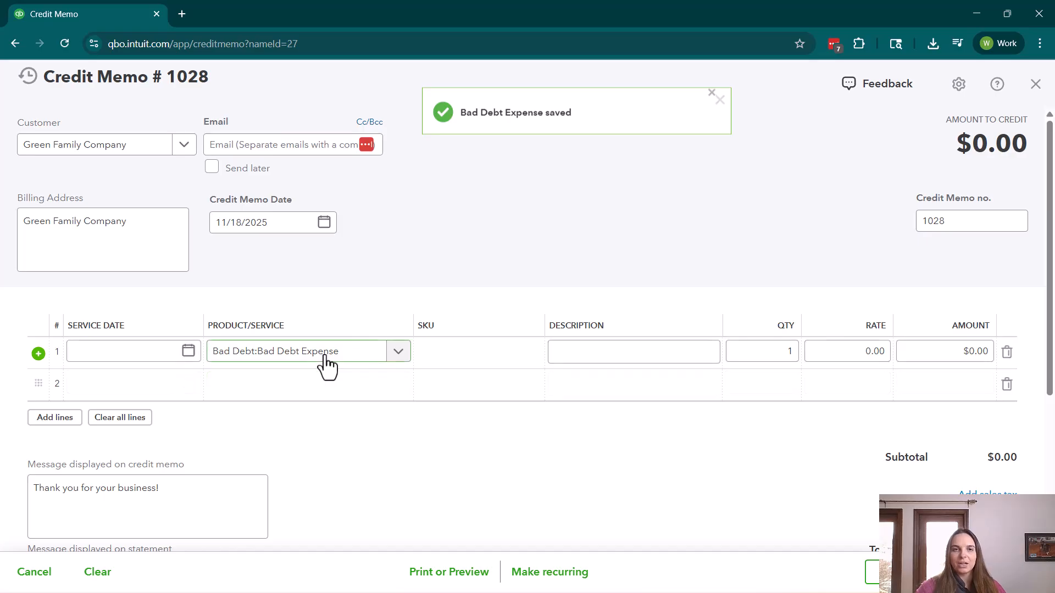
left_click(841, 342)
type("4001.50")
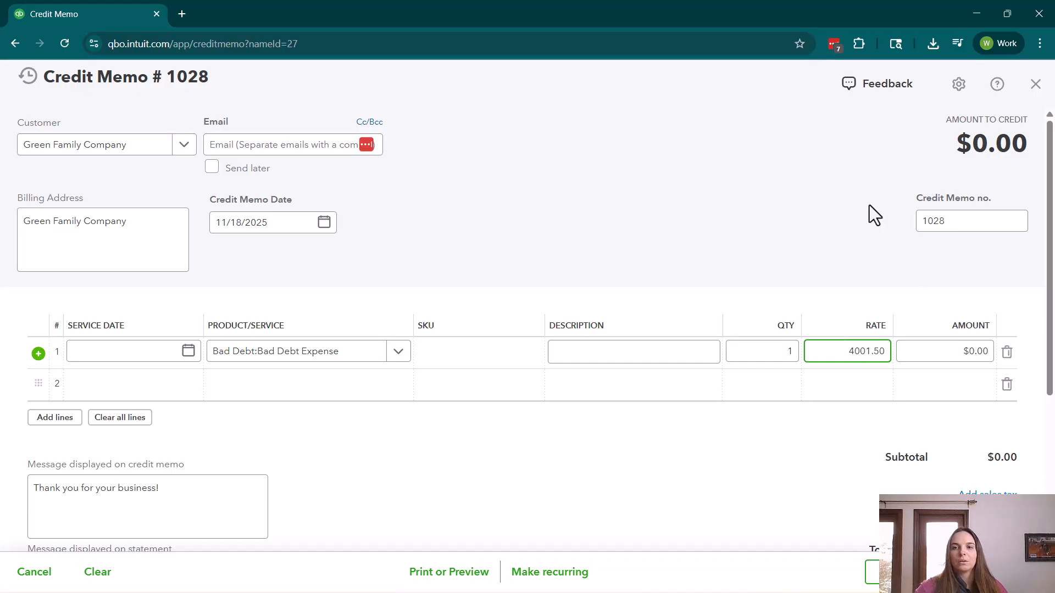
left_click(816, 254)
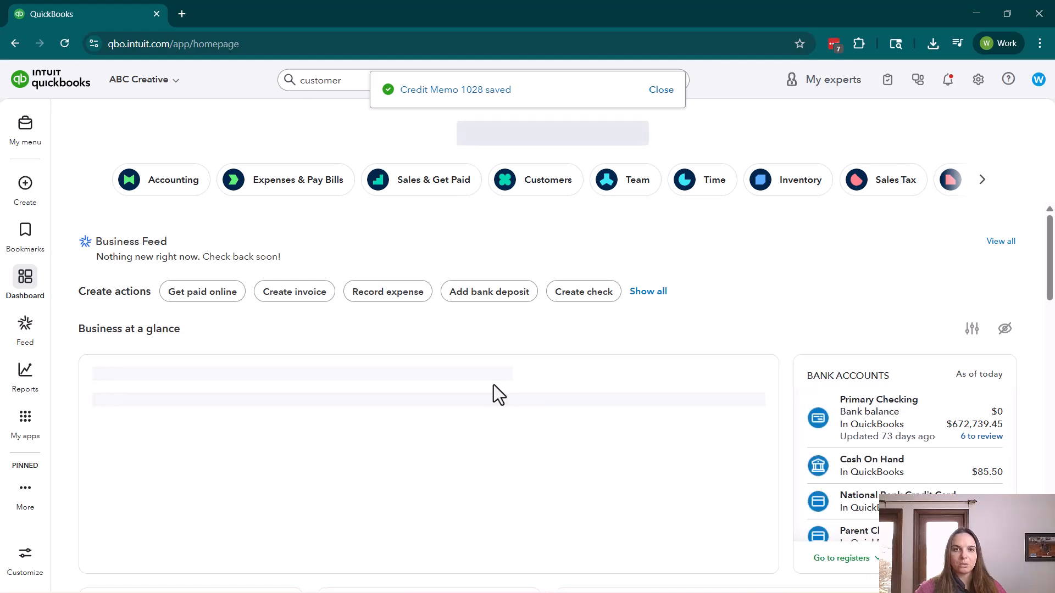
- Open Green Family Company's customer record and examine its transaction list and financial summary
left_click(25, 417)
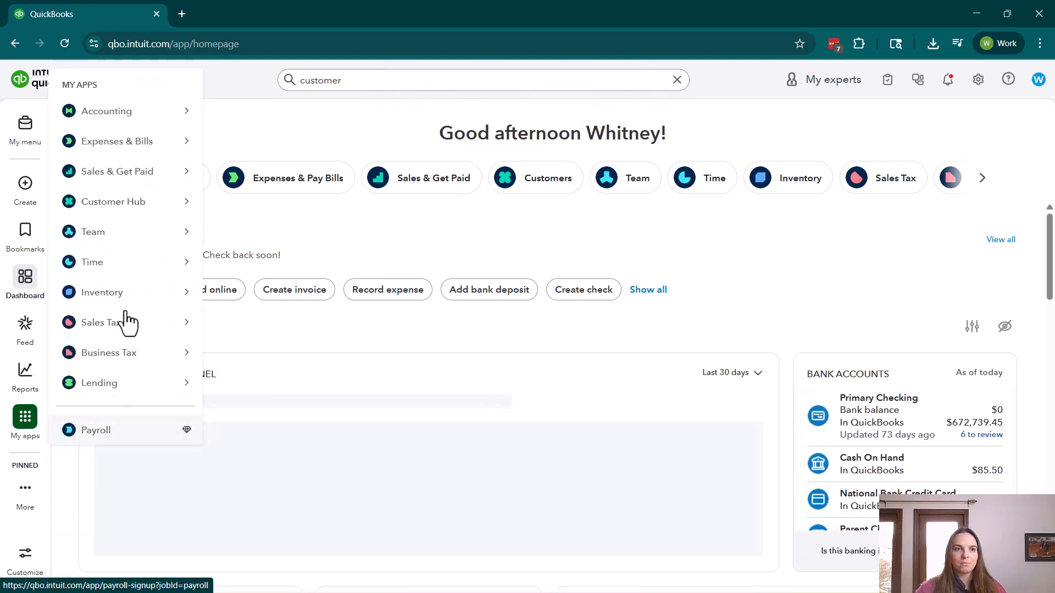
mouse_move(141, 202)
left_click(241, 264)
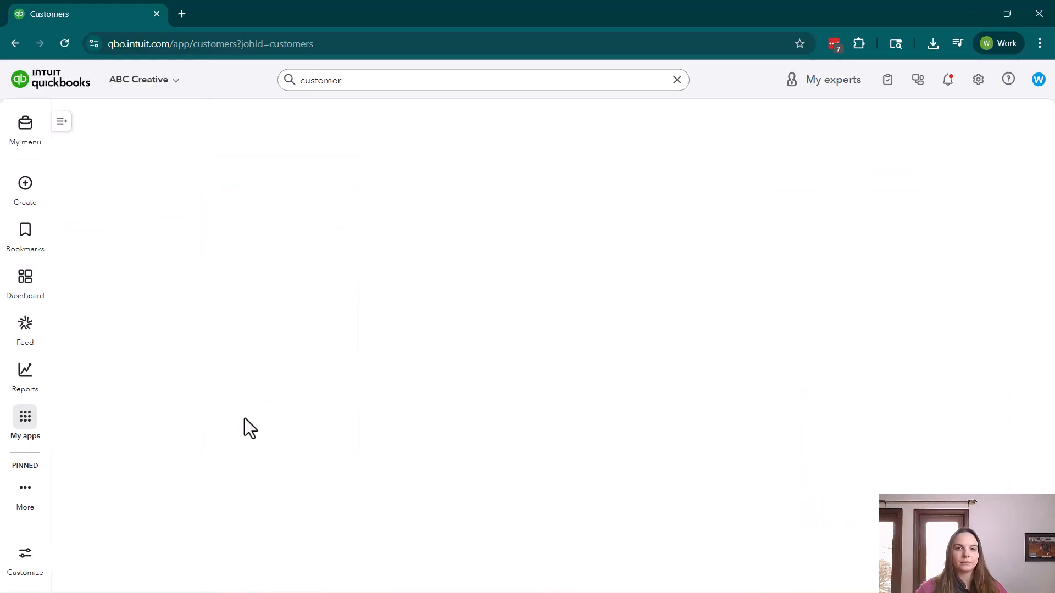
scroll(242, 419, "down", 2)
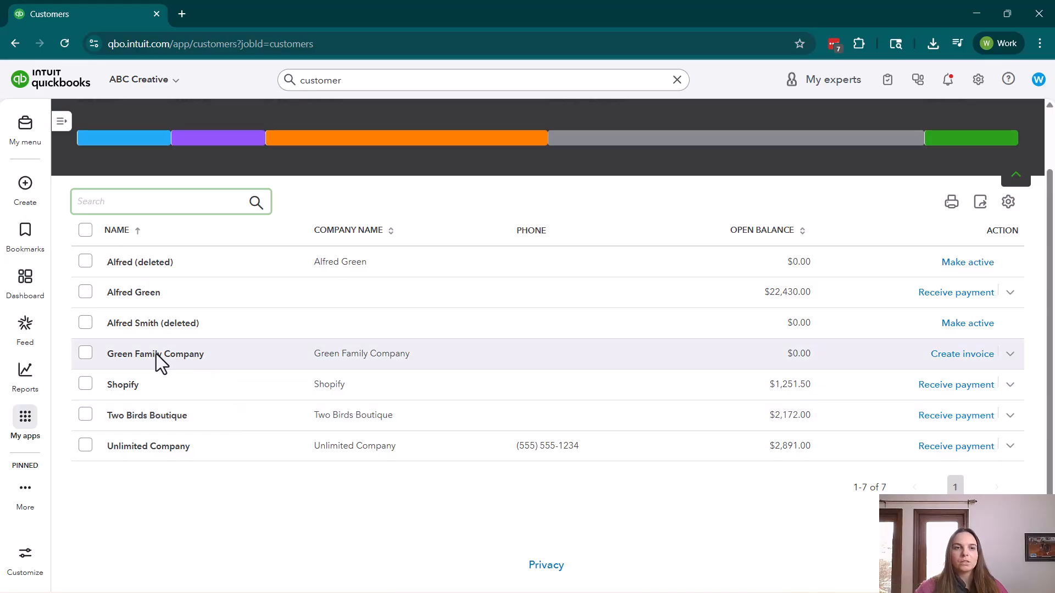
left_click(156, 354)
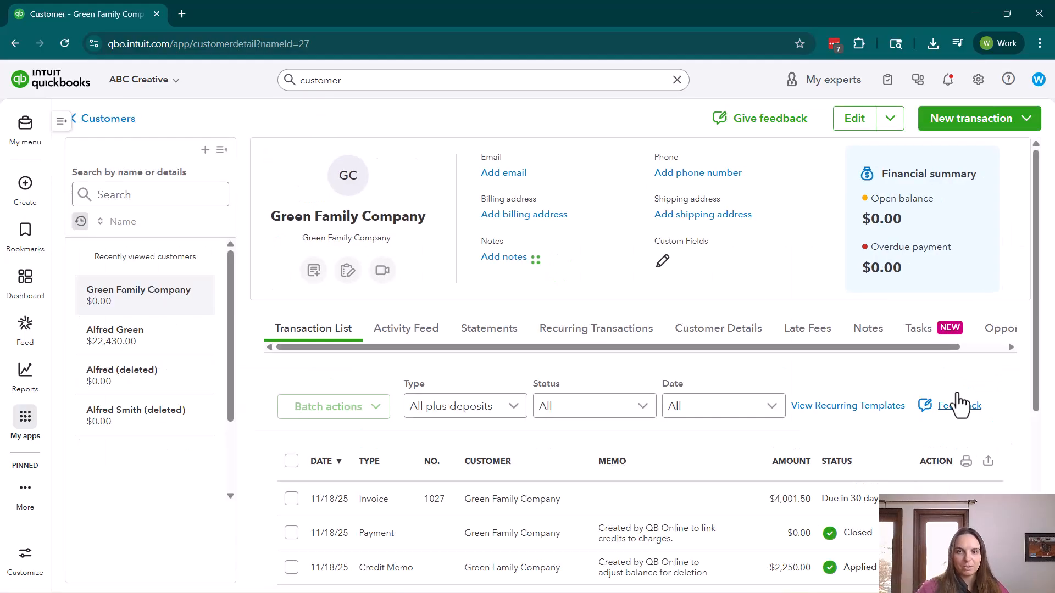
scroll(878, 380, "down", 3)
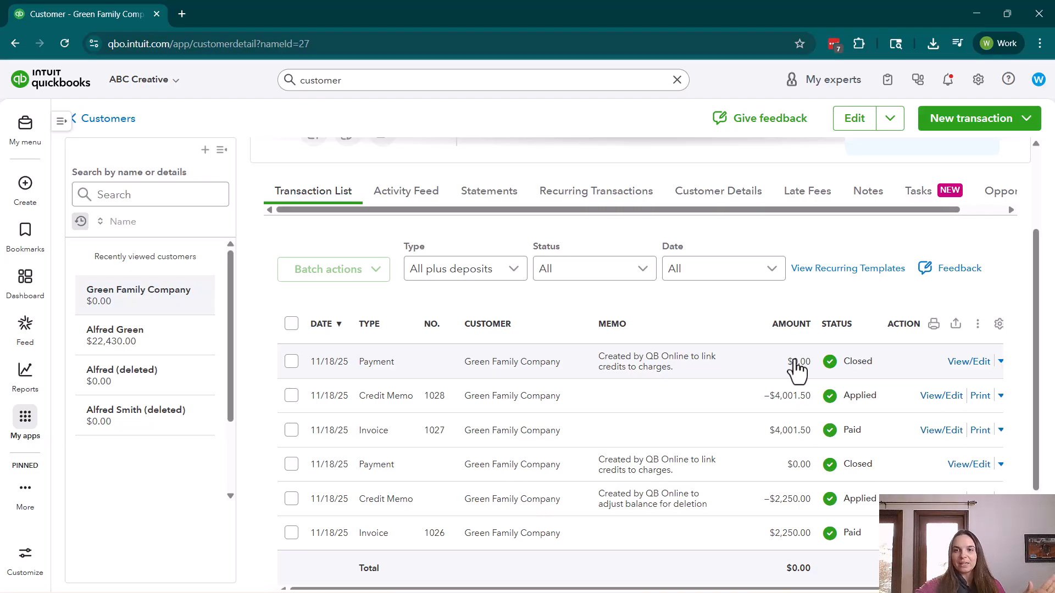
scroll(852, 325, "up", 3)
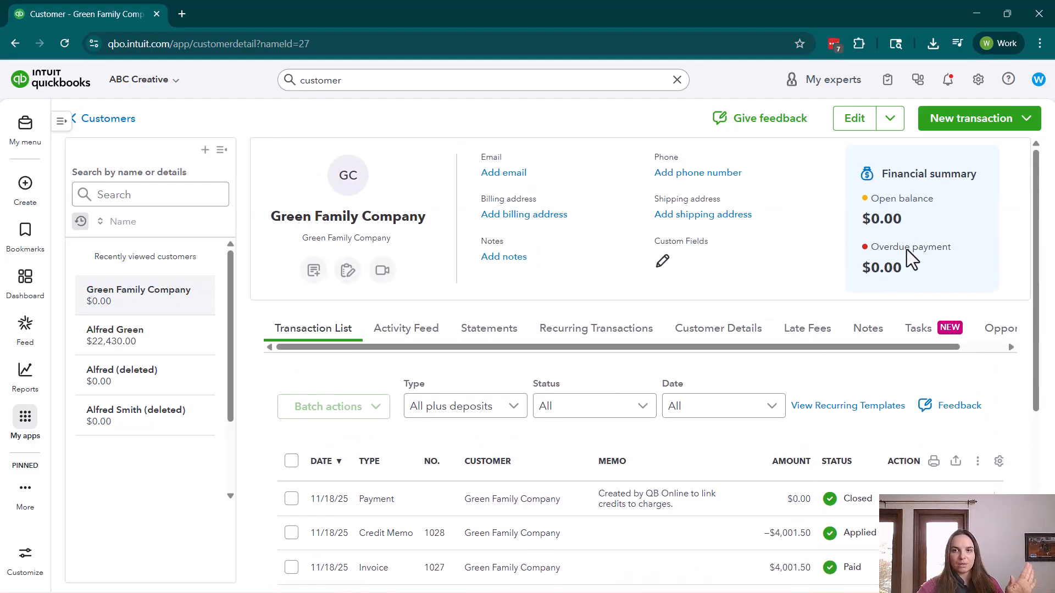
- Make the customer Green Family Company inactive
left_click(889, 119)
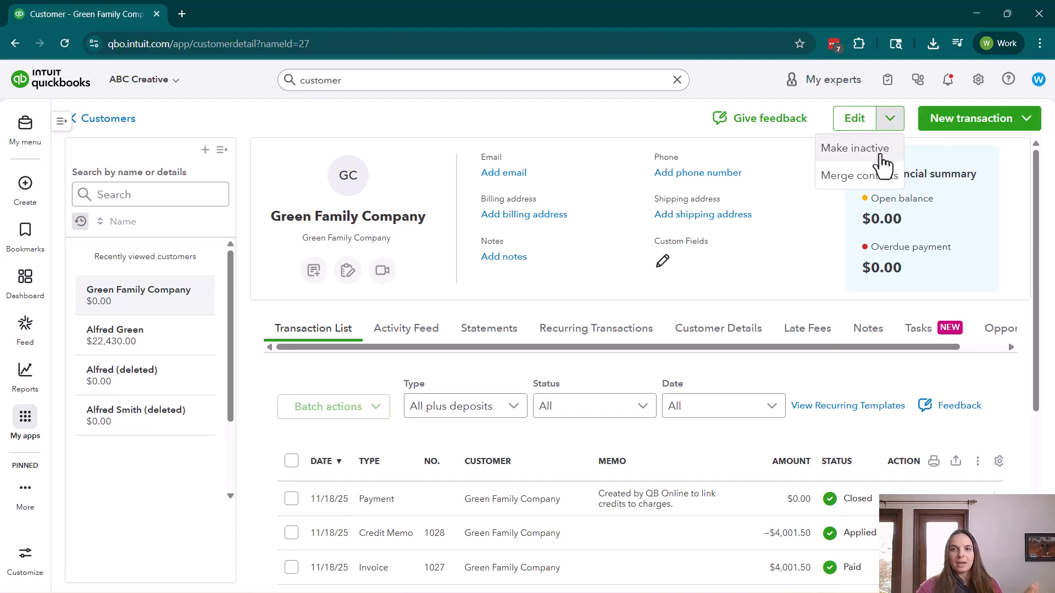
left_click(873, 147)
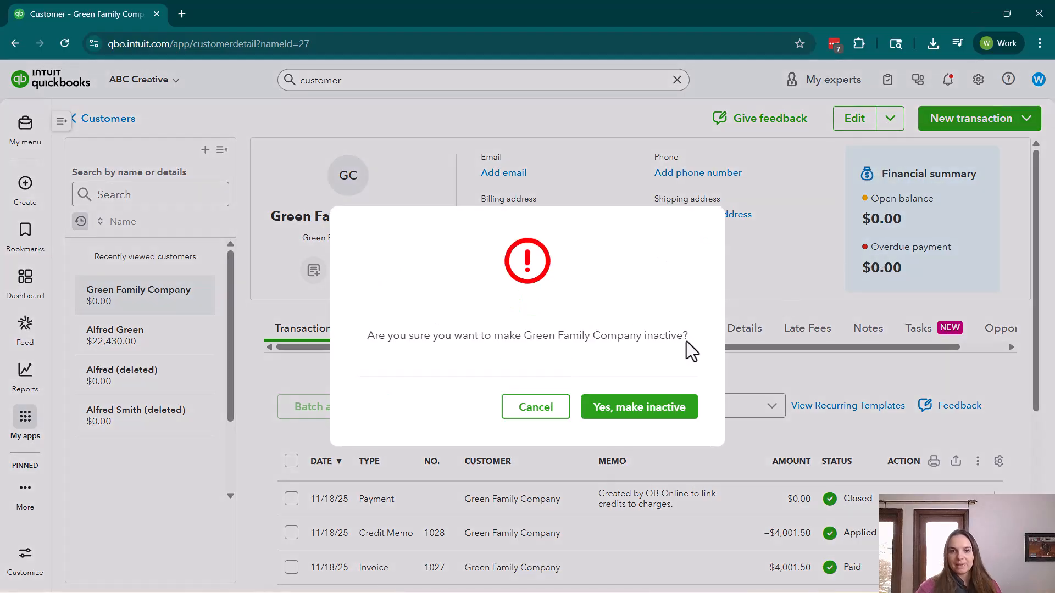
left_click(624, 412)
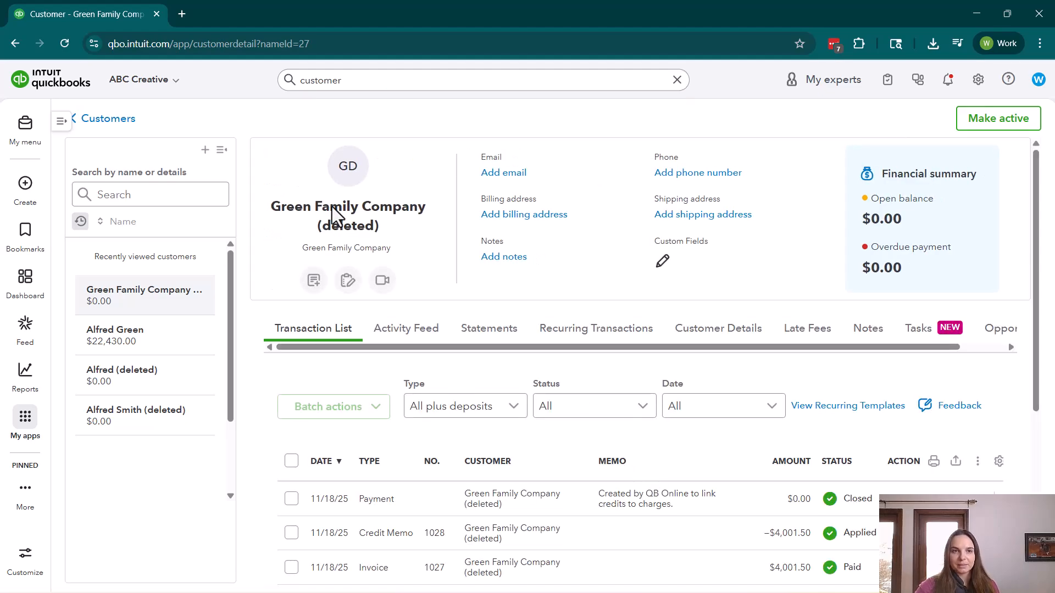
- Return to the customer list and exclude inactive customers from it
left_click(126, 122)
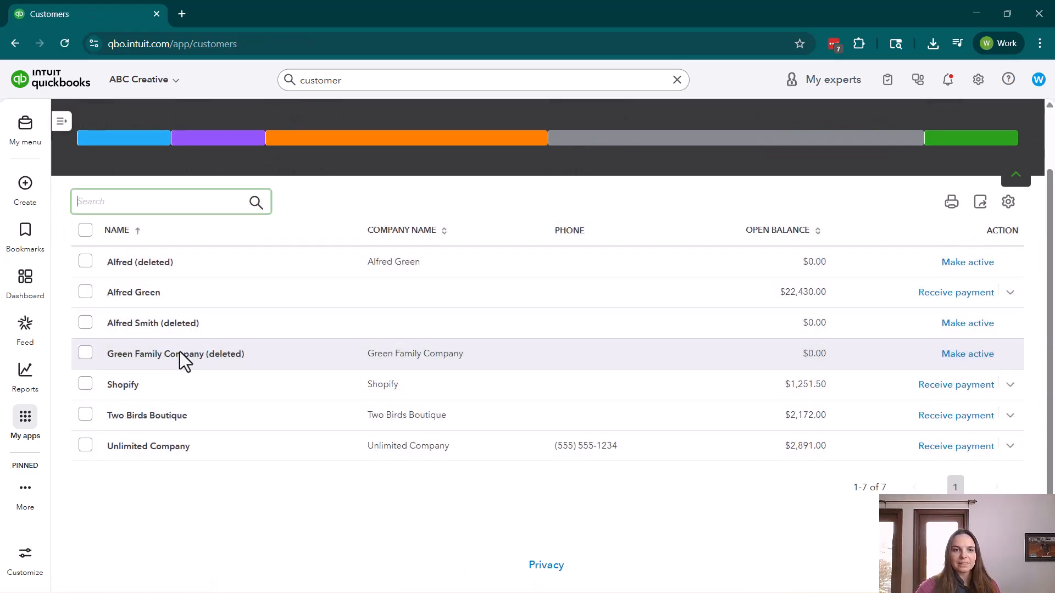
left_click(1009, 202)
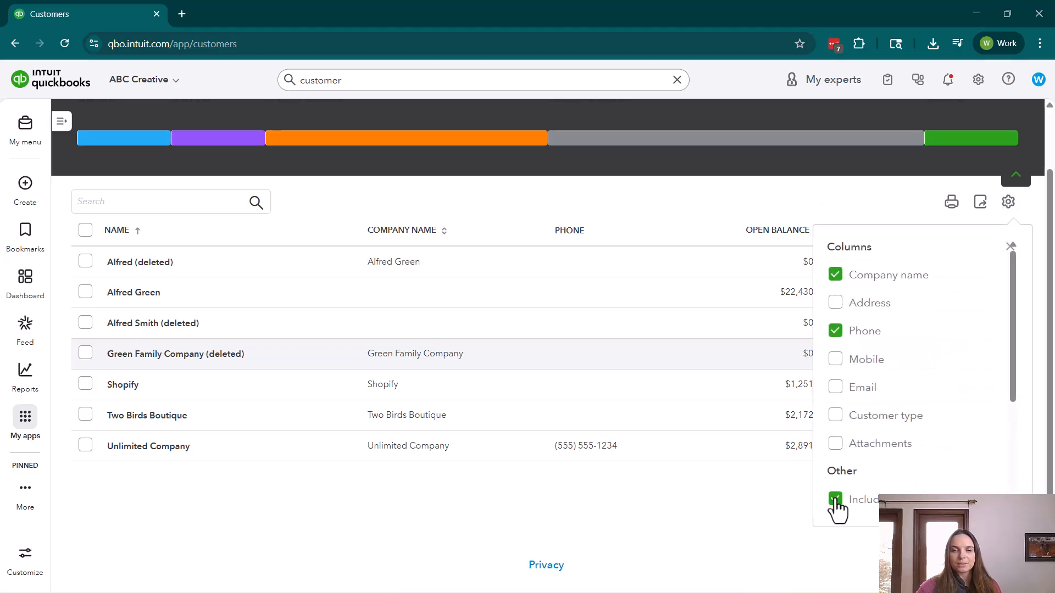
left_click(835, 500)
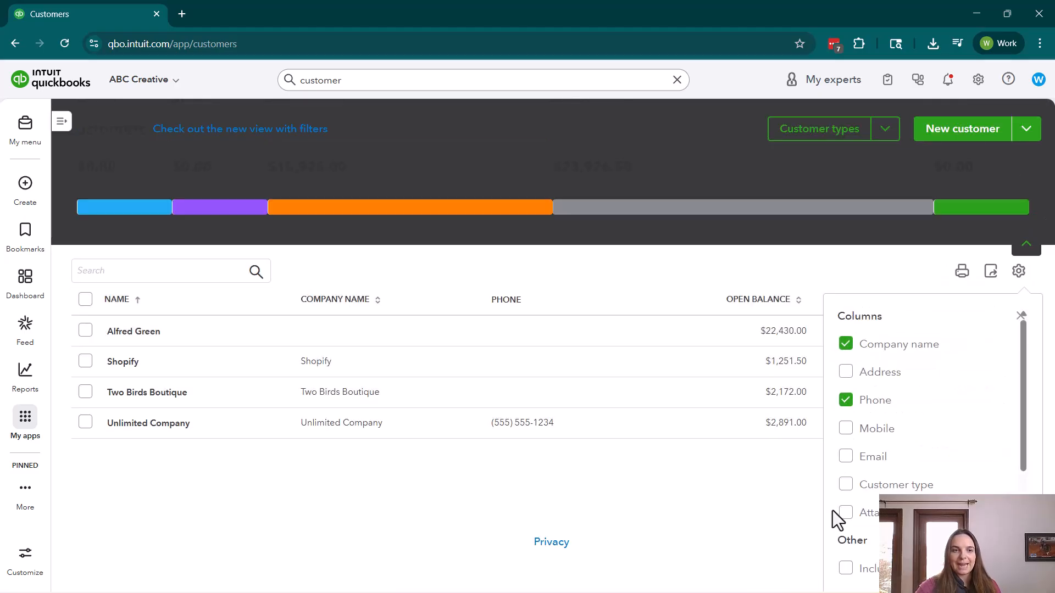
left_click(681, 468)
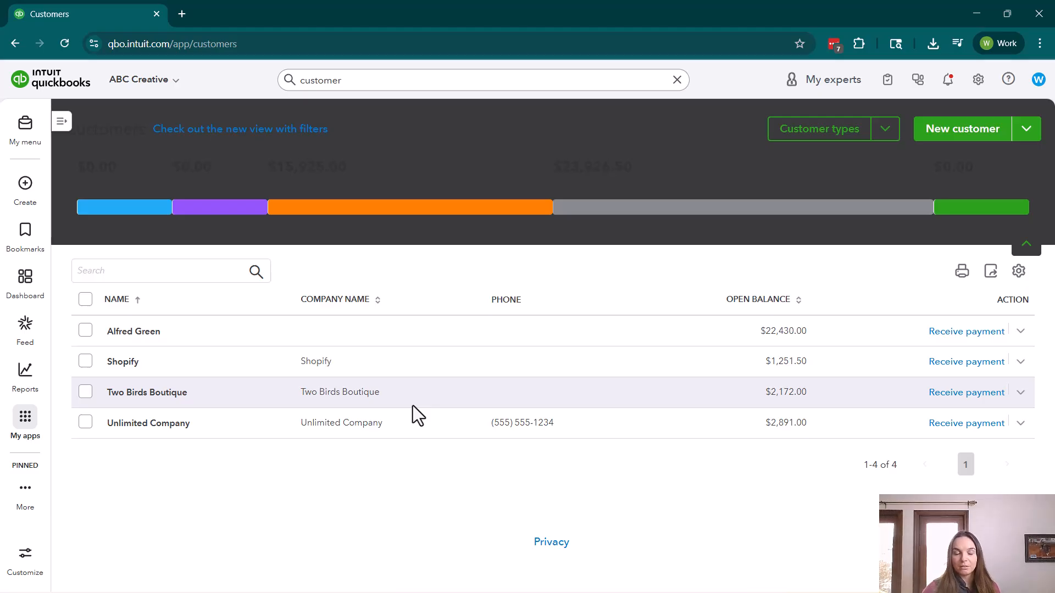
- Open the standard Profit and Loss report and examine the Bad Debt Expense line under Other Expenses on the cash basis
mouse_move(30, 387)
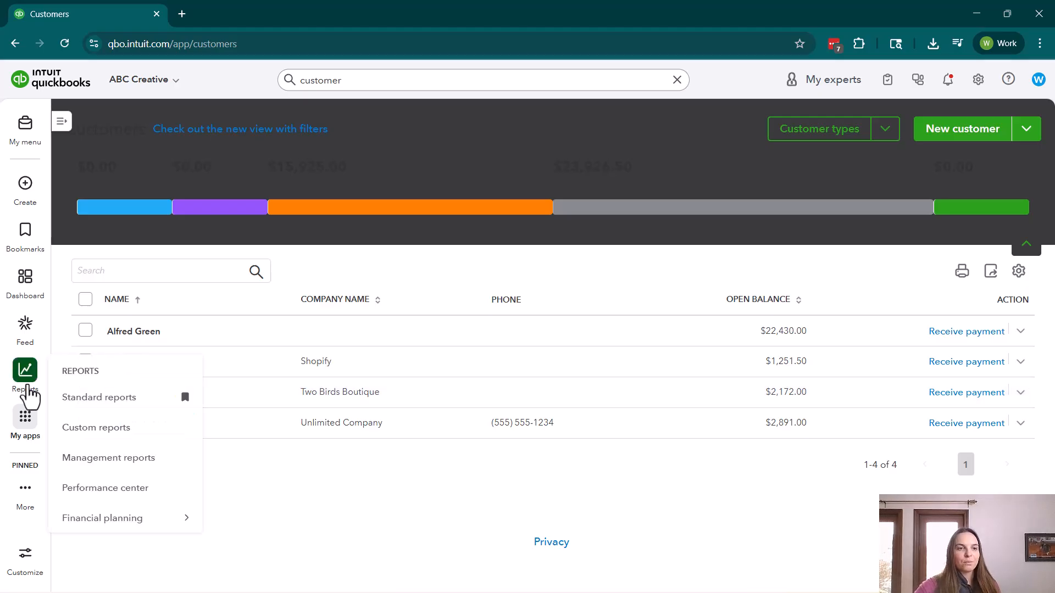
left_click(77, 407)
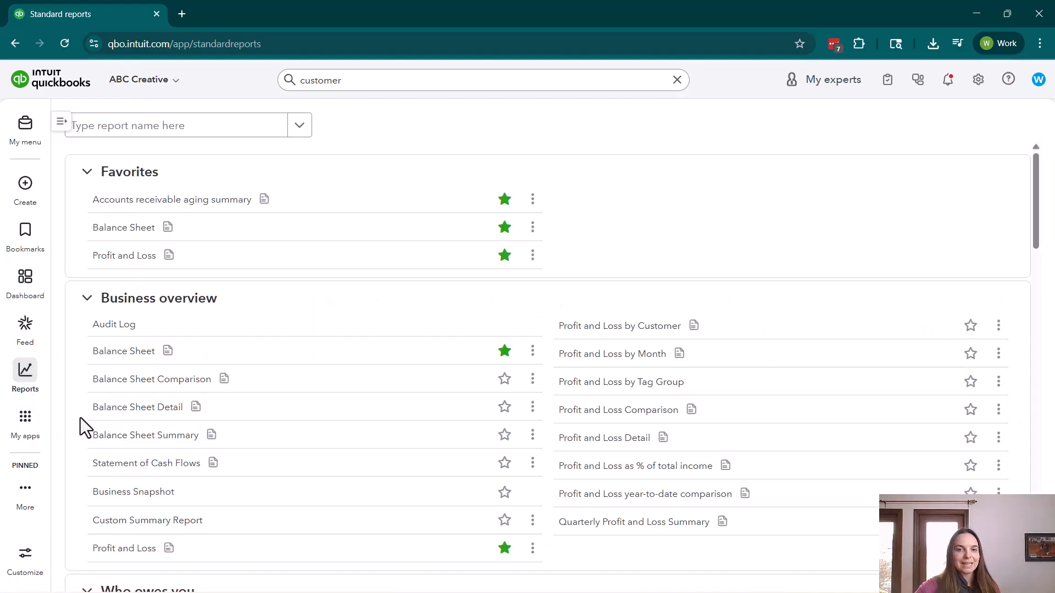
left_click(140, 261)
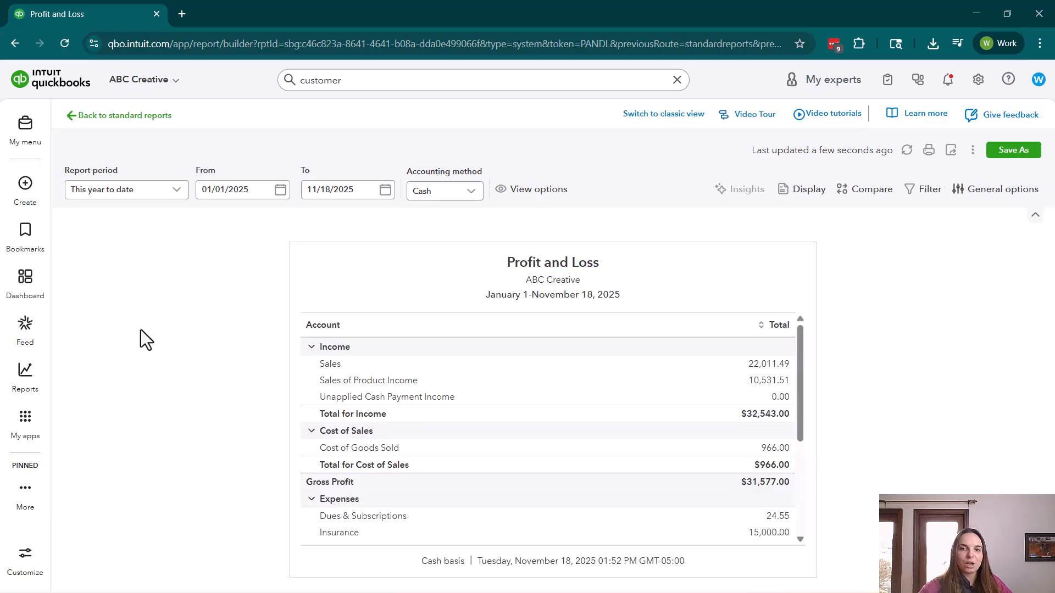
left_click(414, 194)
left_click(893, 322)
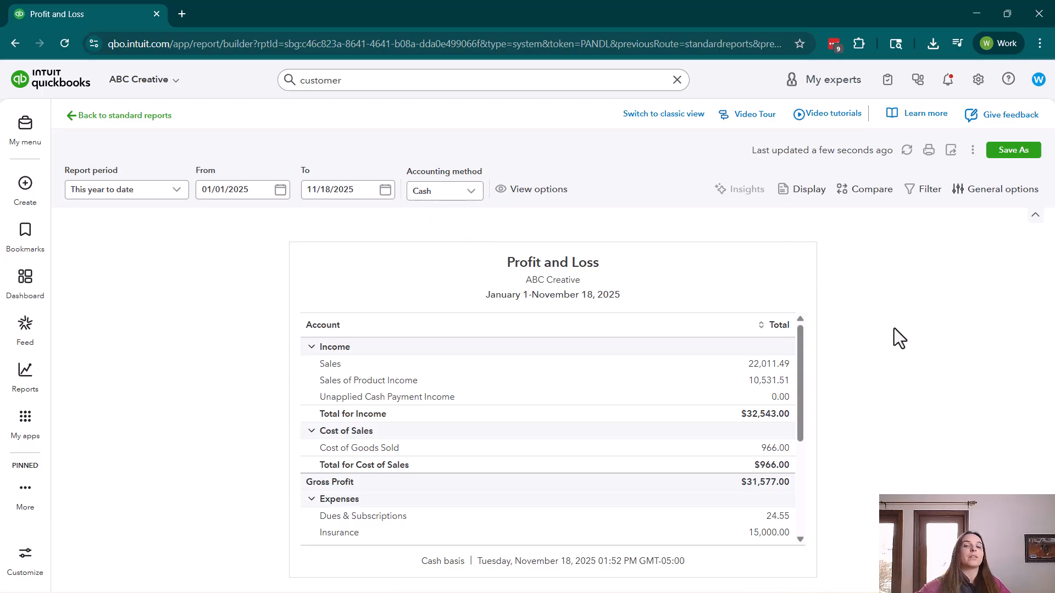
scroll(577, 447, "down", 3)
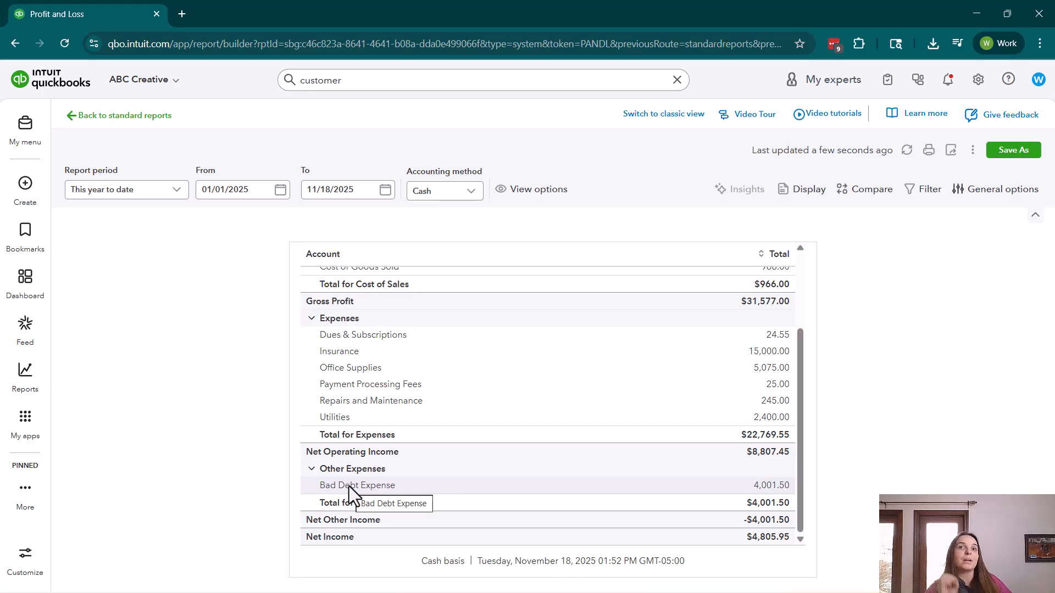
- Switch the Profit and Loss report to the Accrual accounting method and examine its Other Expenses section
left_click(459, 193)
left_click(444, 217)
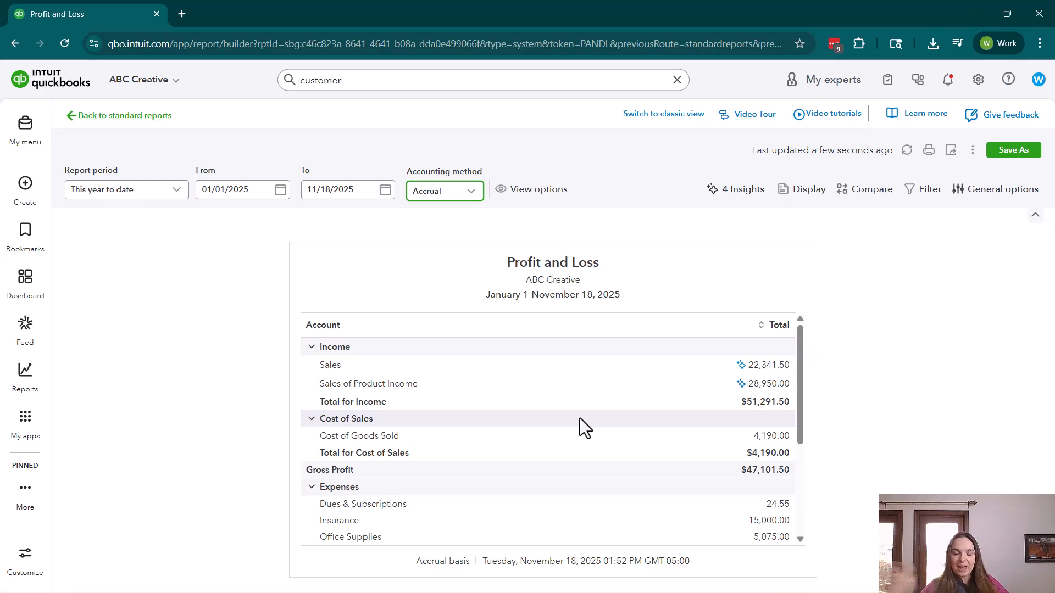
scroll(580, 418, "down", 3)
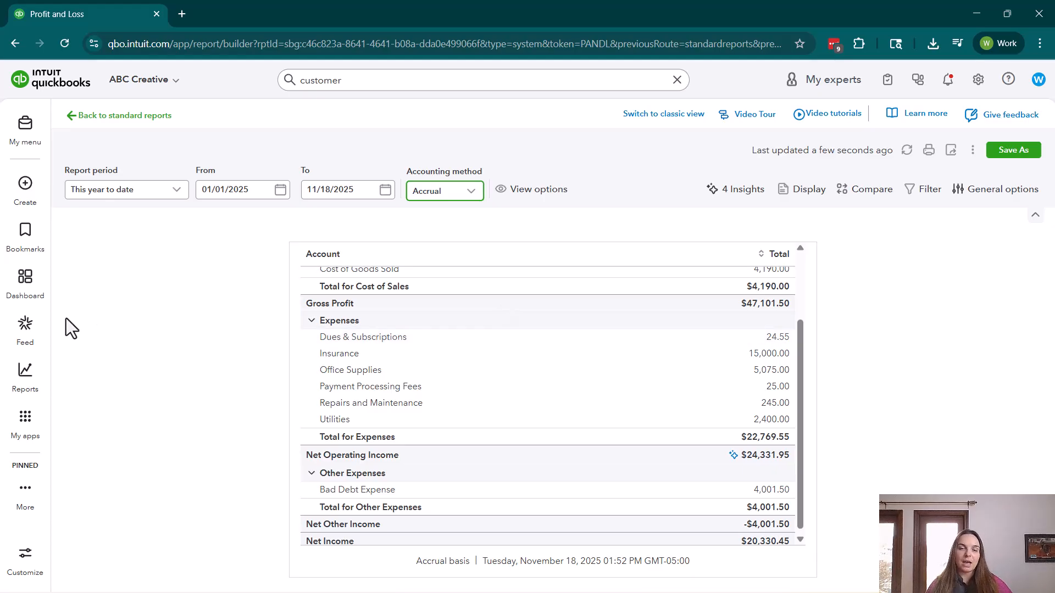
- Open the Customer Hub's customer list and include inactive customers in it
left_click(25, 418)
mouse_move(101, 209)
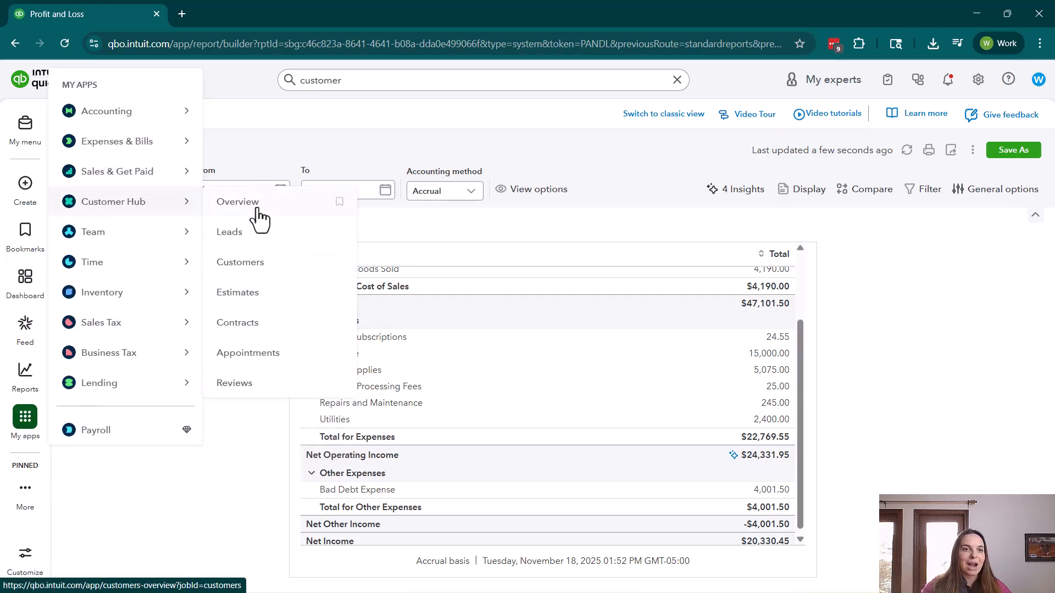
left_click(275, 266)
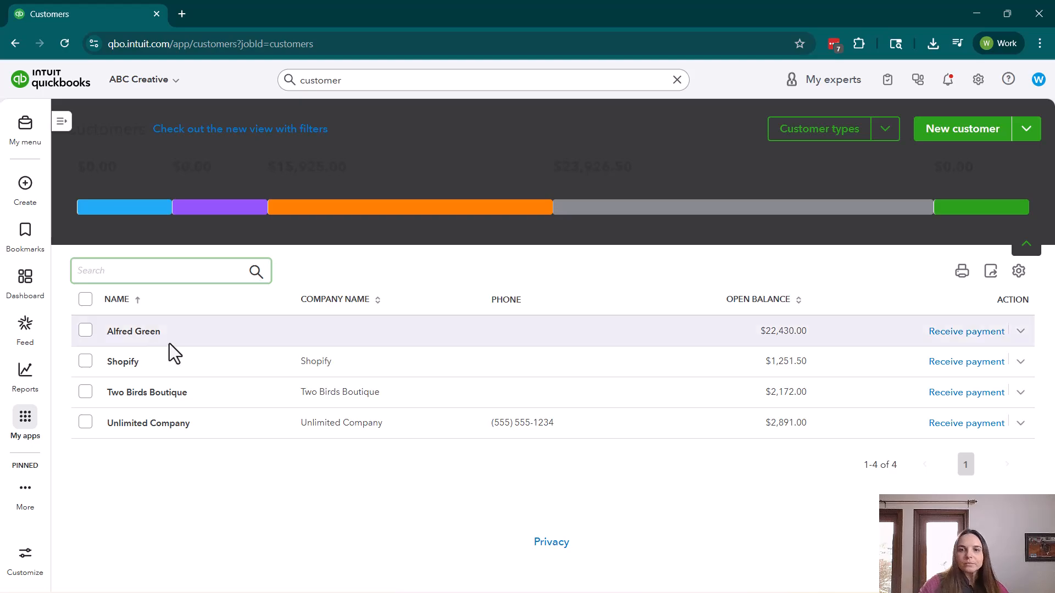
left_click(1022, 281)
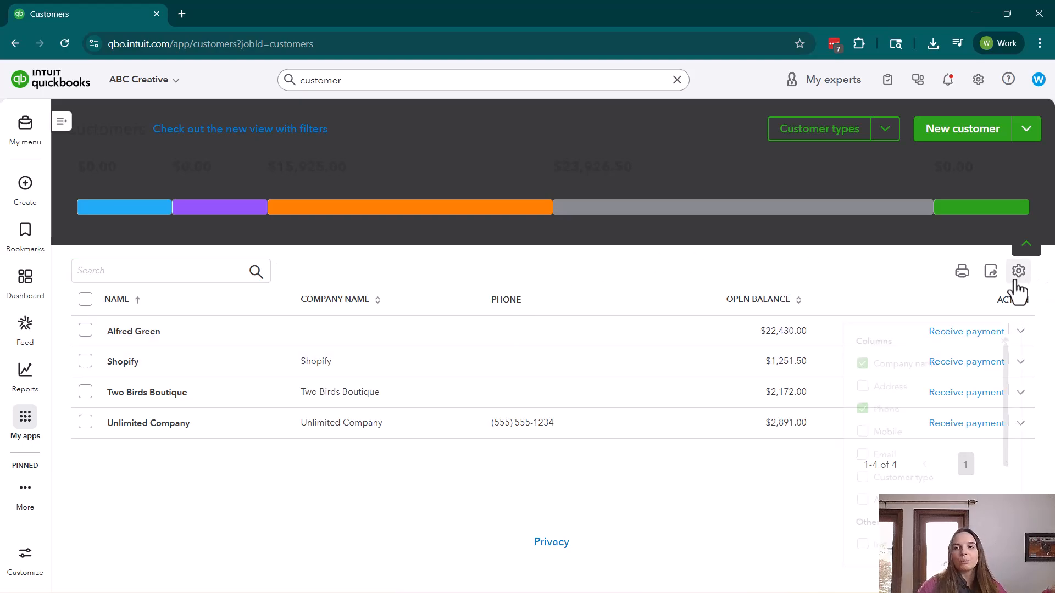
left_click(846, 570)
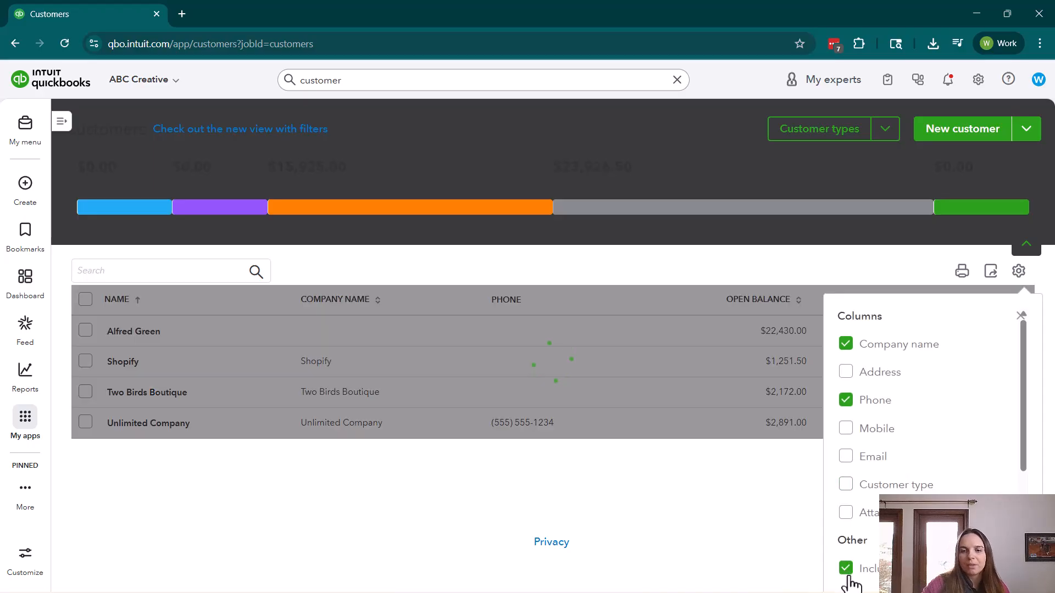
scroll(383, 385, "down", 2)
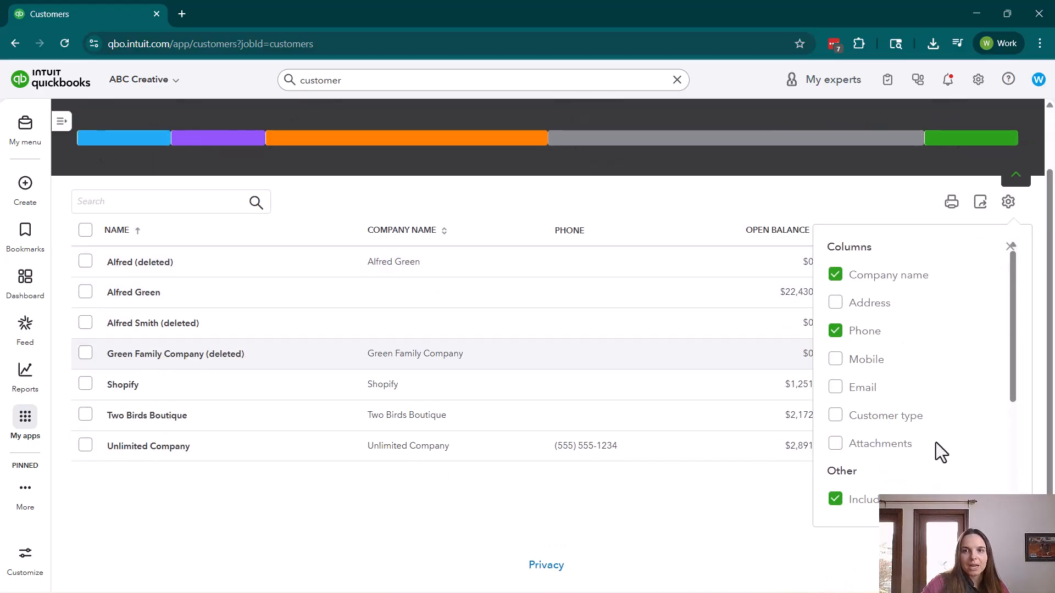
left_click(747, 526)
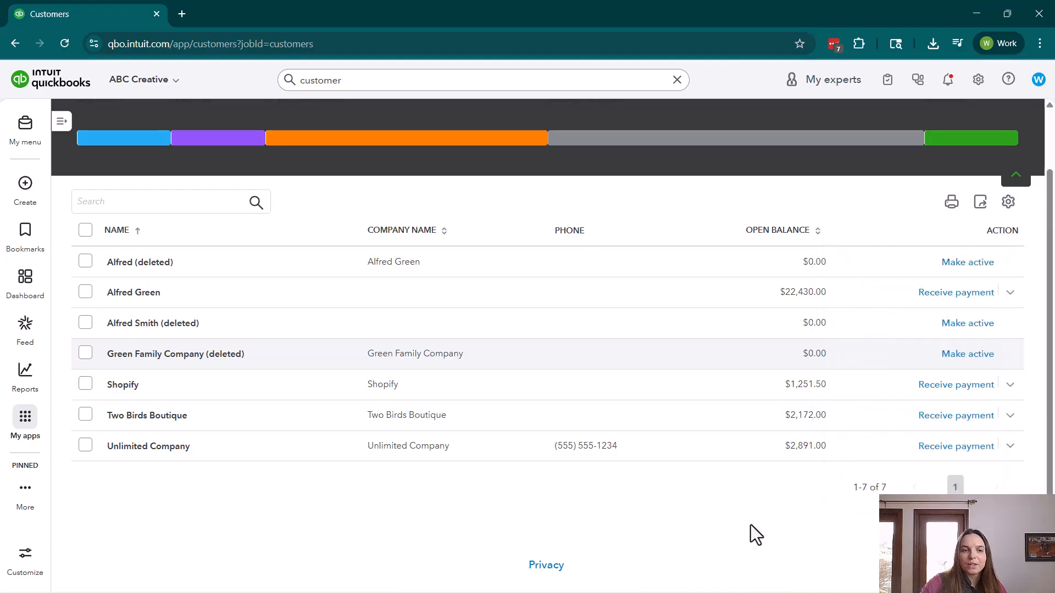
- Make Green Family Company active again and exclude the remaining inactive customers from the list
left_click(961, 357)
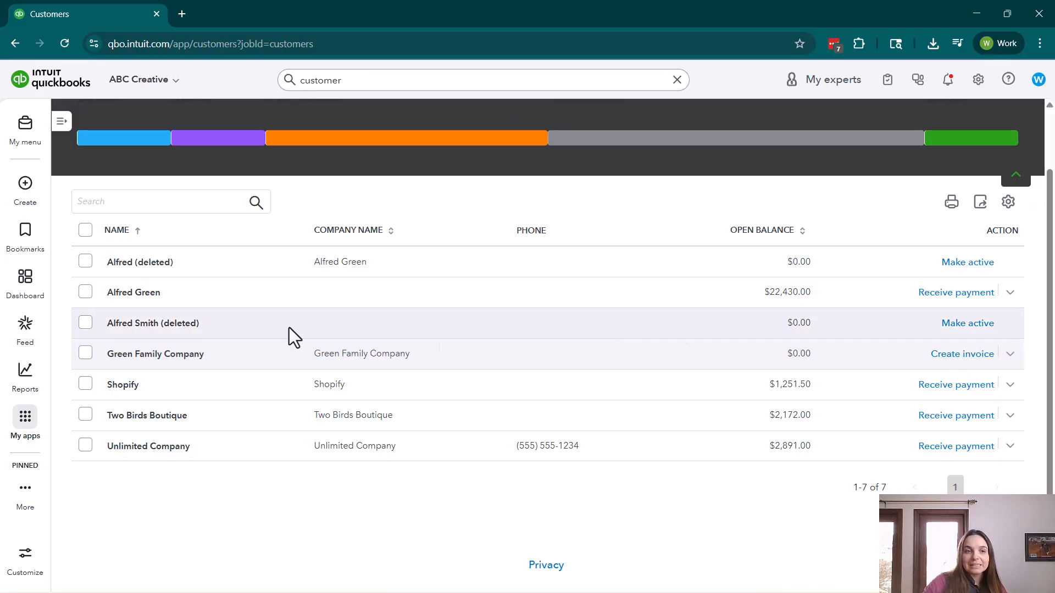
left_click(1009, 203)
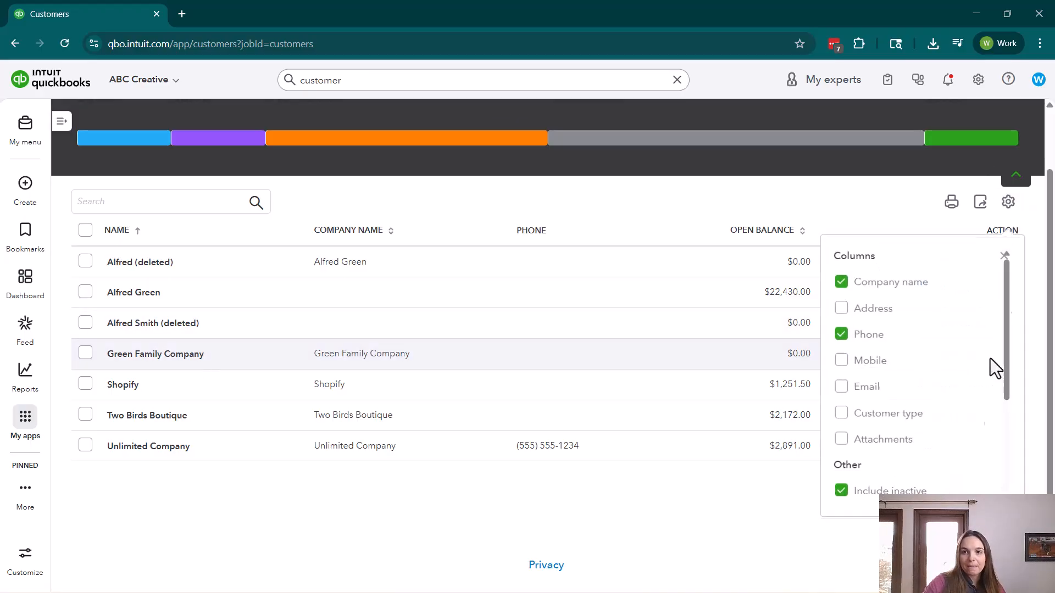
left_click(836, 498)
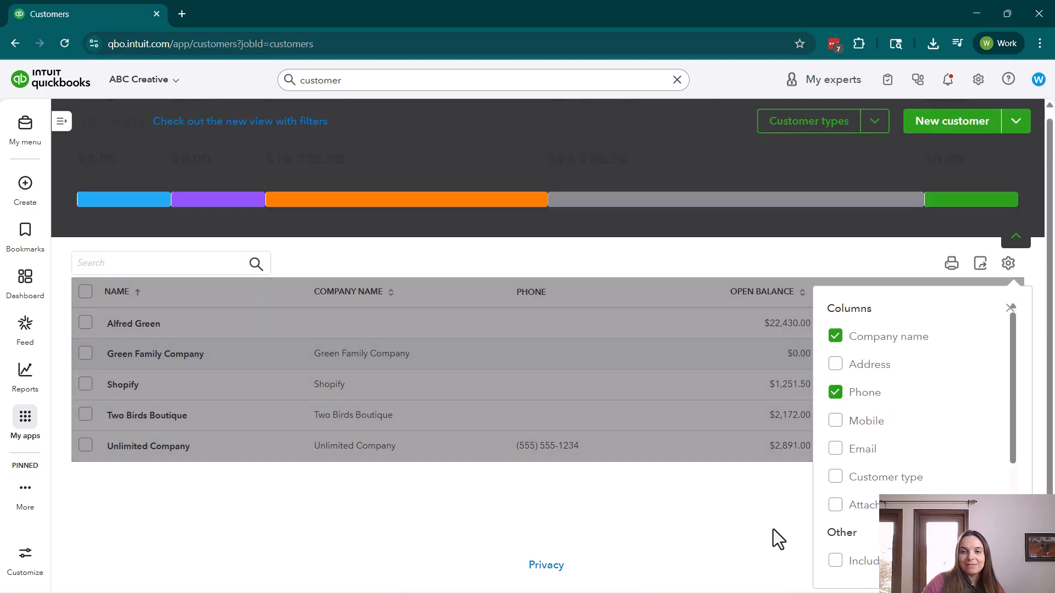
left_click(766, 527)
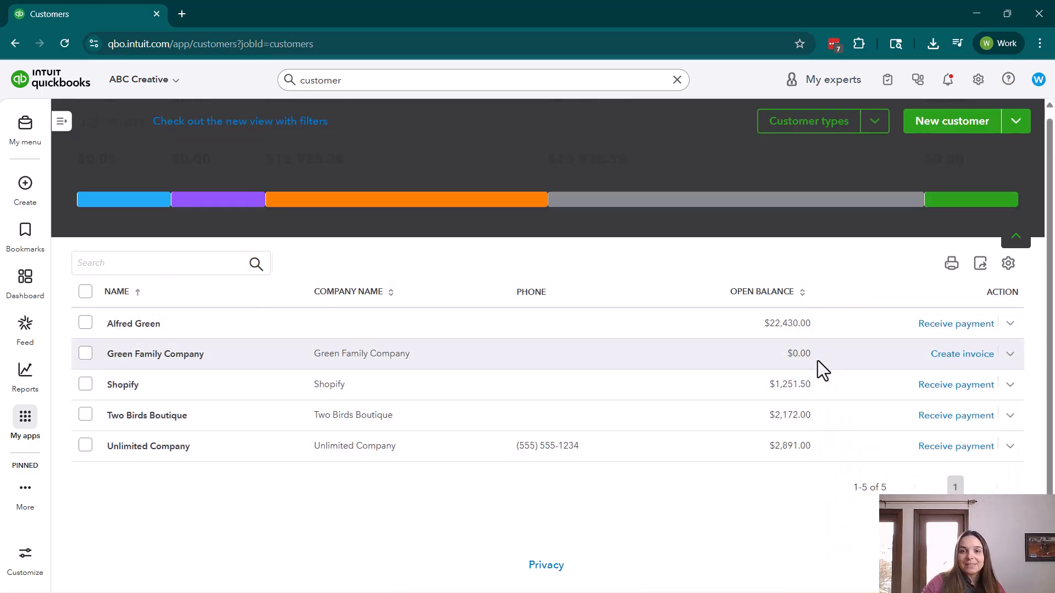
- Open Green Family Company's customer record and examine its transaction list
left_click(196, 354)
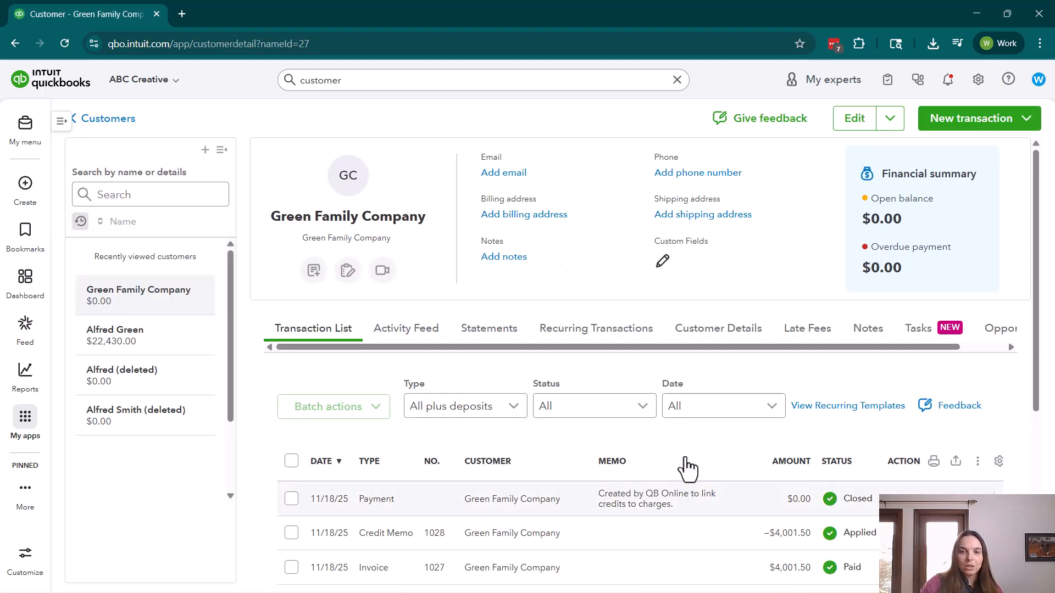
scroll(715, 456, "down", 3)
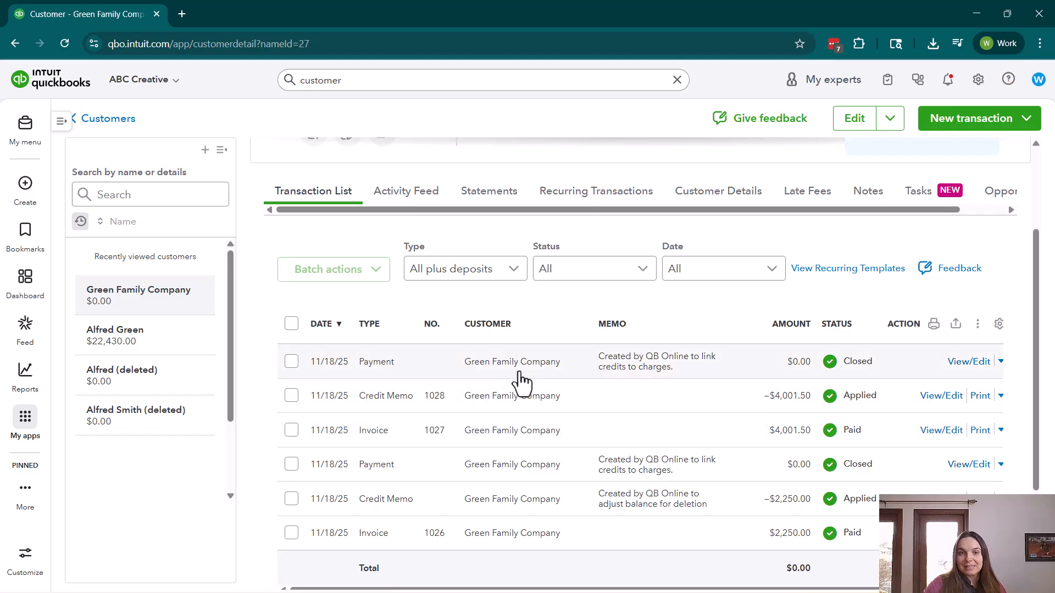
scroll(518, 381, "up", 3)
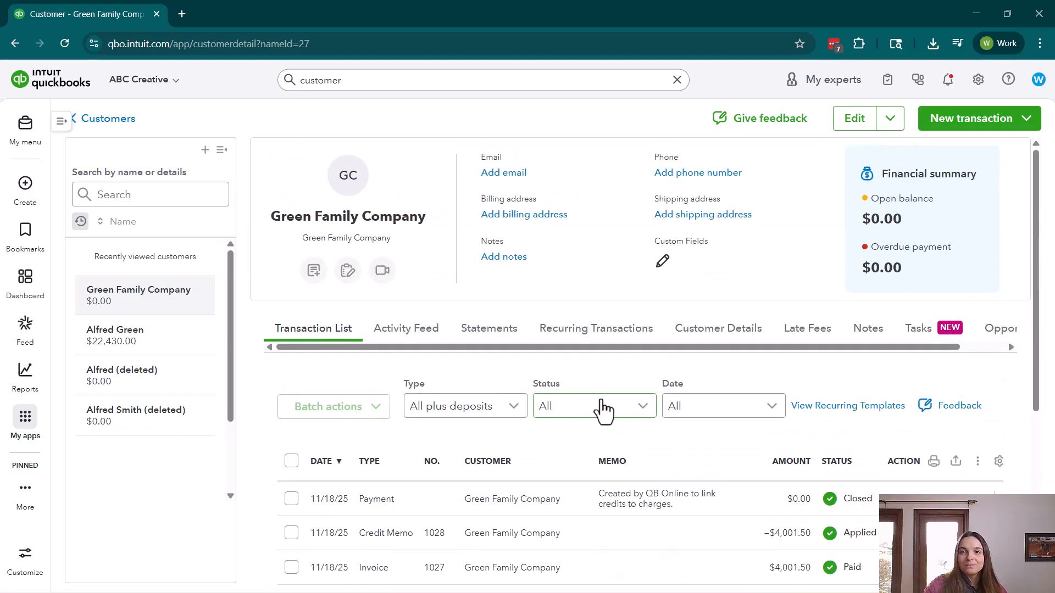